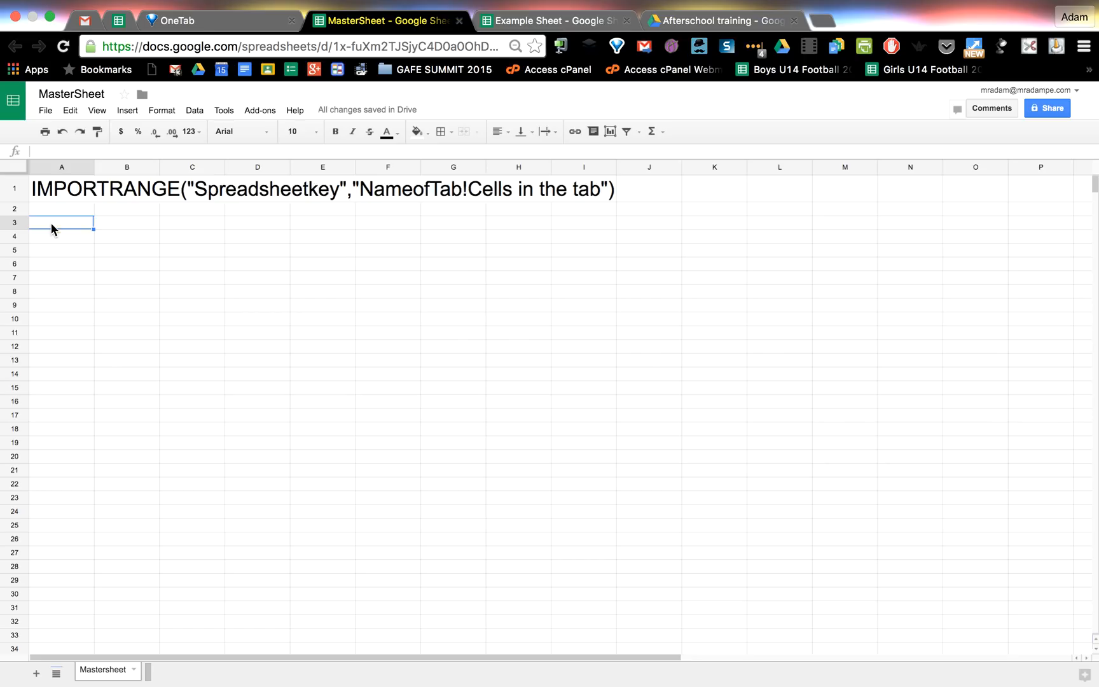
# Step: Examine the name, age and favourite sport table in Example Sheet and compare it with the blank area of MasterSheet
pyautogui.click(546, 25)
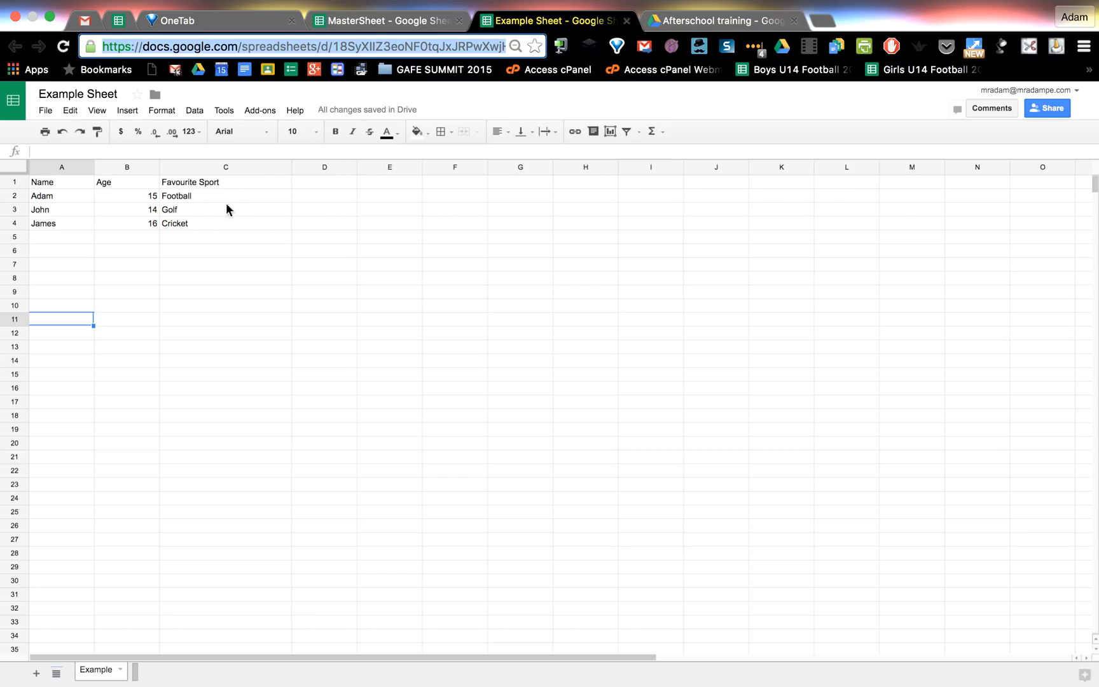
pyautogui.click(186, 235)
pyautogui.moveTo(177, 220); pyautogui.dragTo(61, 182)
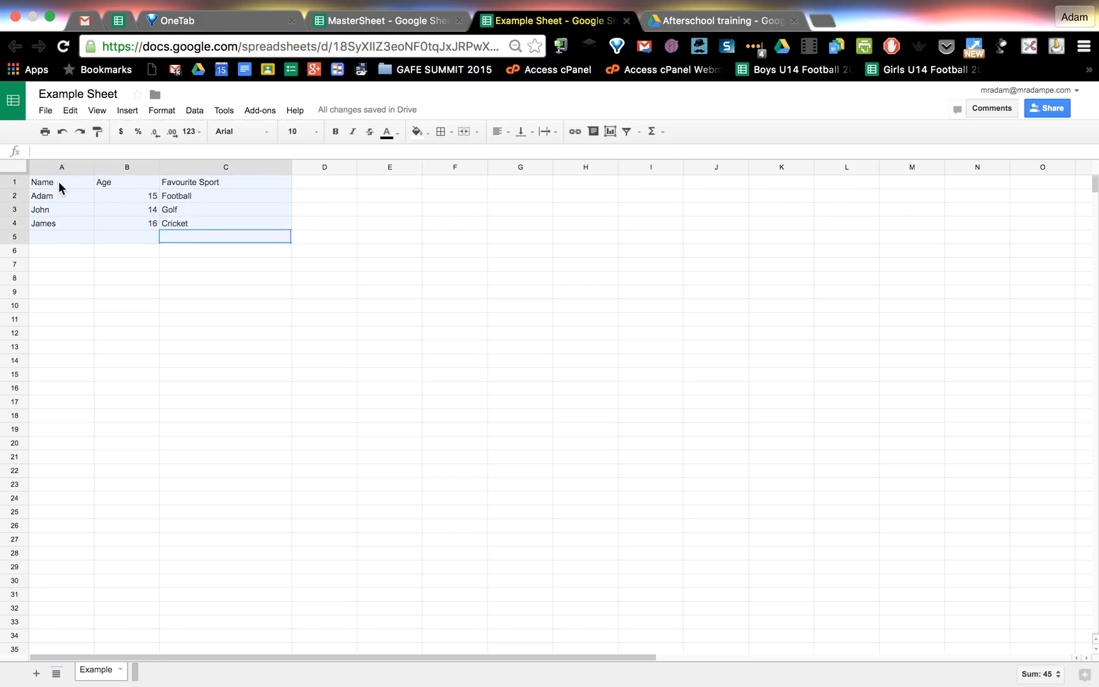
pyautogui.click(378, 30)
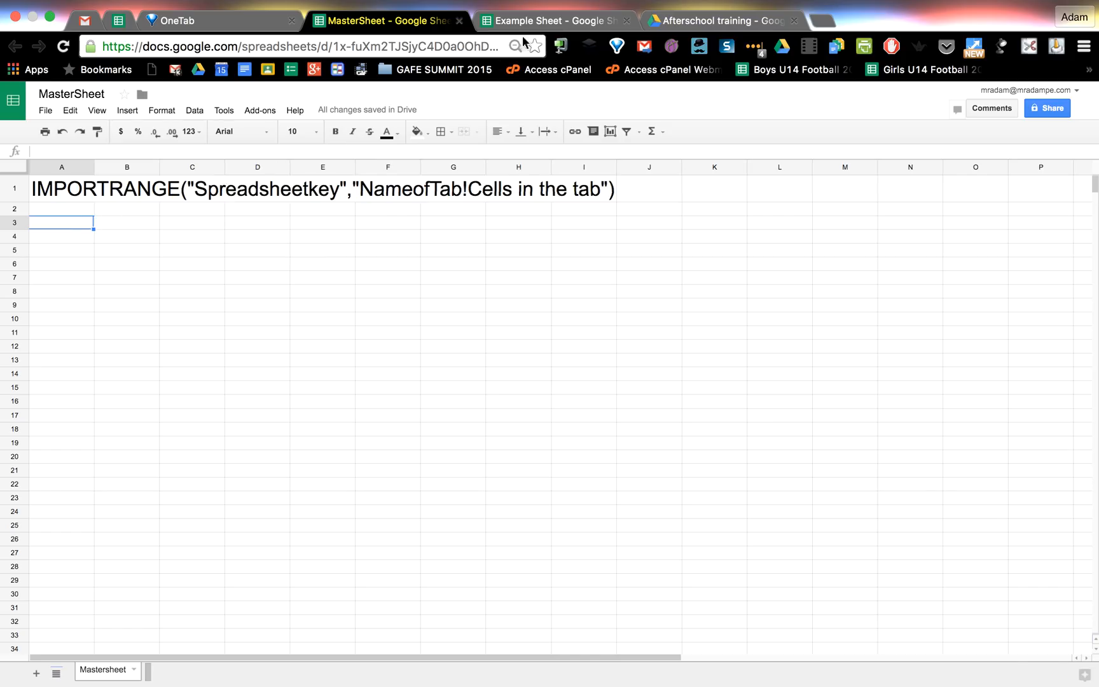
pyautogui.click(547, 20)
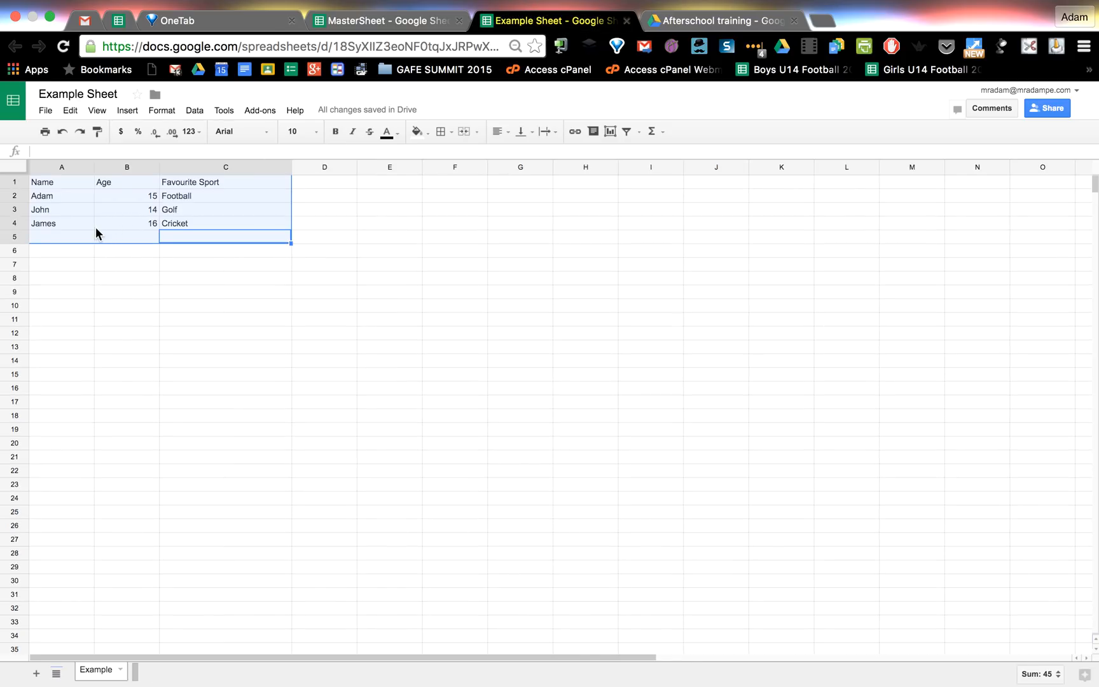
# Step: Start an IMPORTRANGE formula in cell A3 of MasterSheet
pyautogui.click(370, 25)
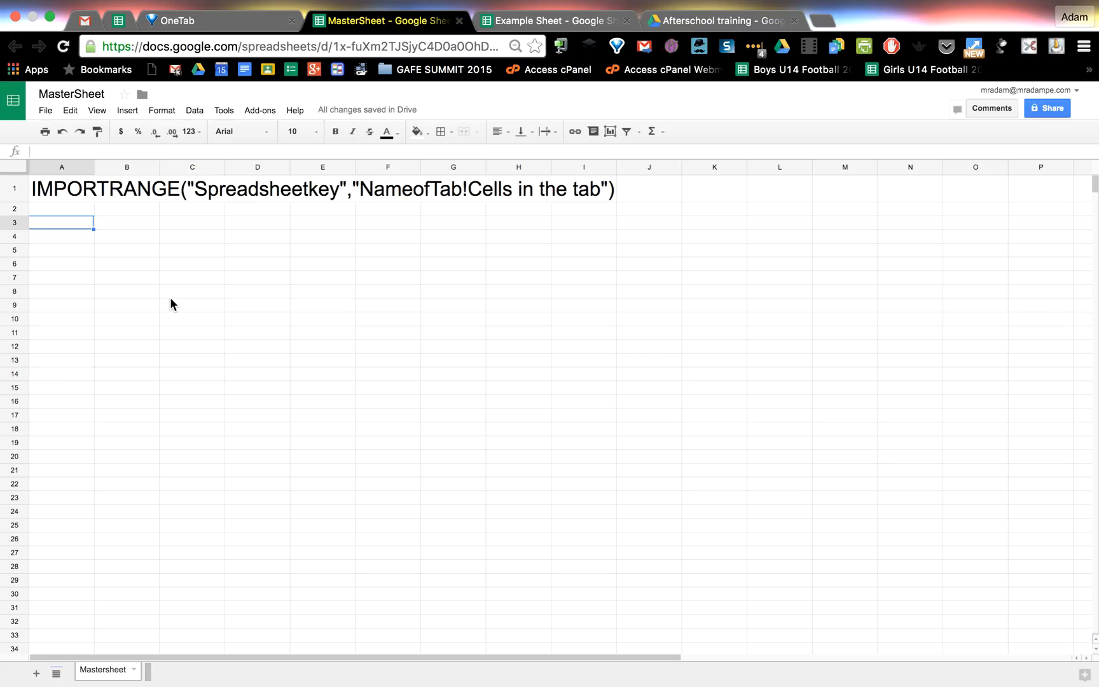
pyautogui.write('=importrange')
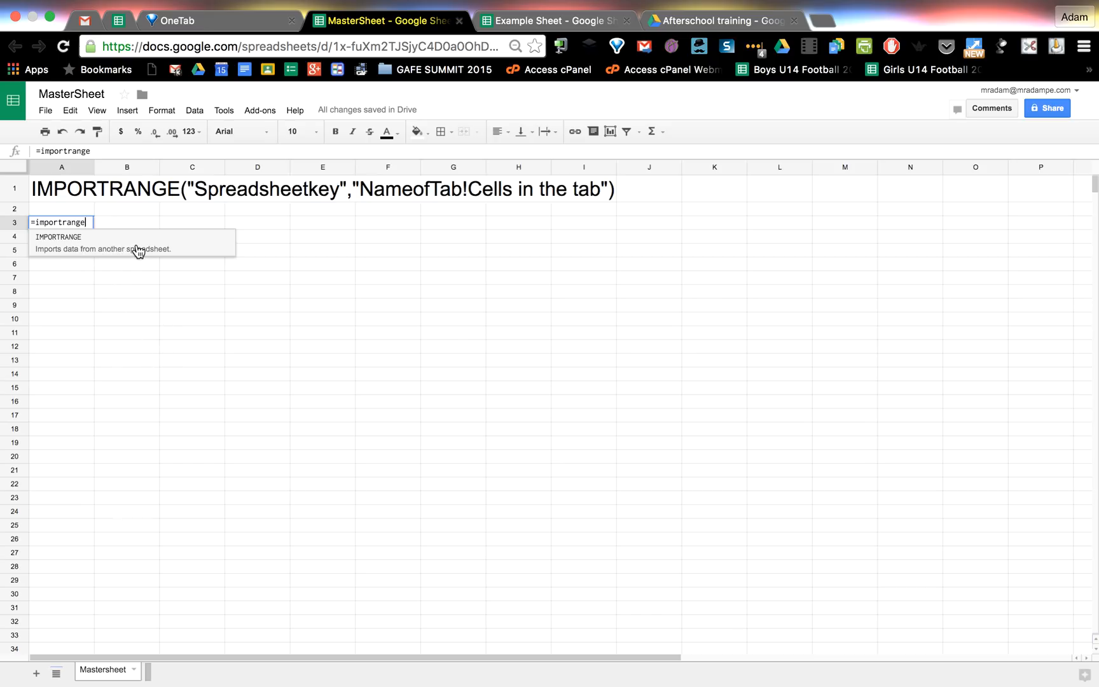
pyautogui.click(160, 248)
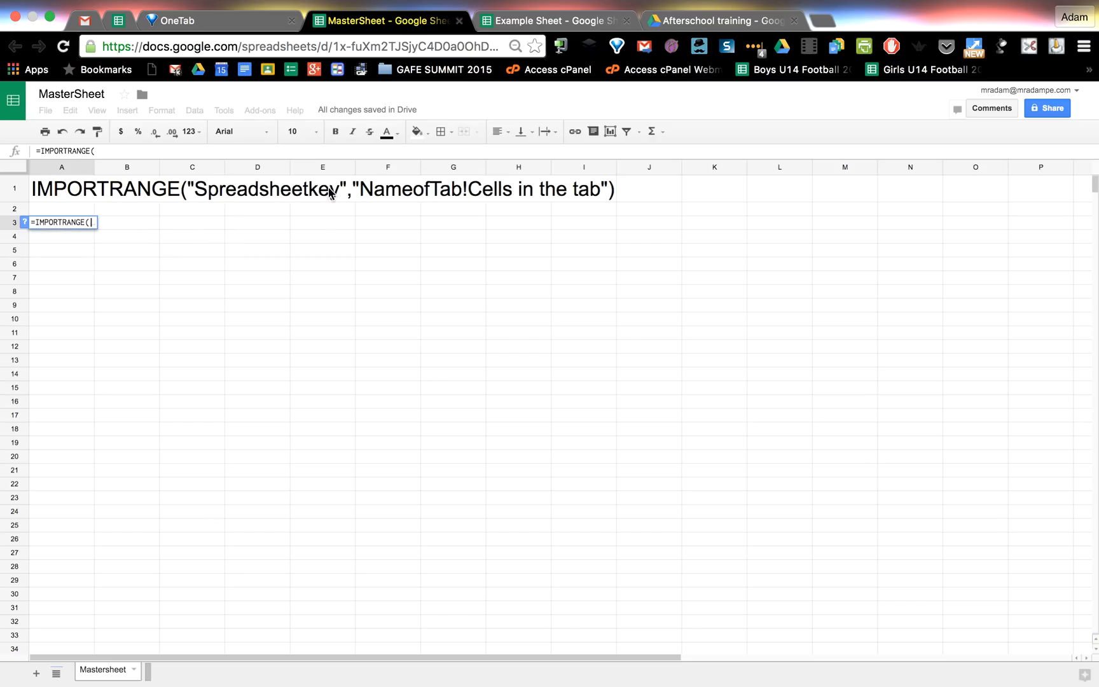
# Step: Copy the spreadsheet key from Example Sheet's web address, between "/d/" and "/edit"
pyautogui.click(537, 23)
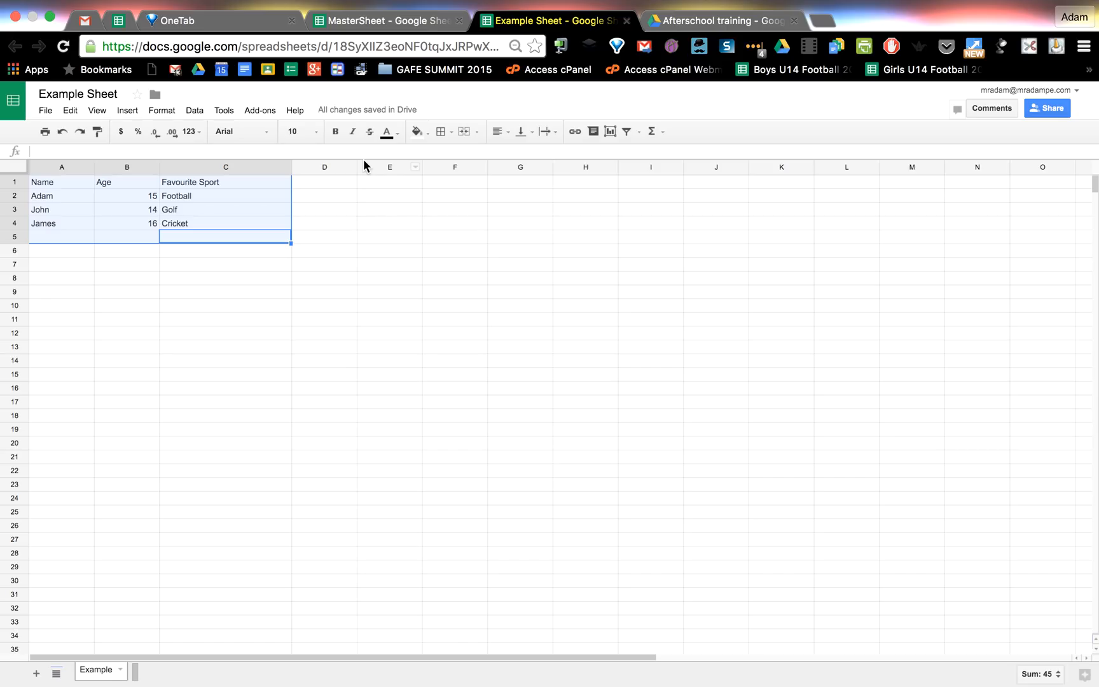
pyautogui.click(333, 47)
pyautogui.moveTo(333, 47); pyautogui.dragTo(446, 45)
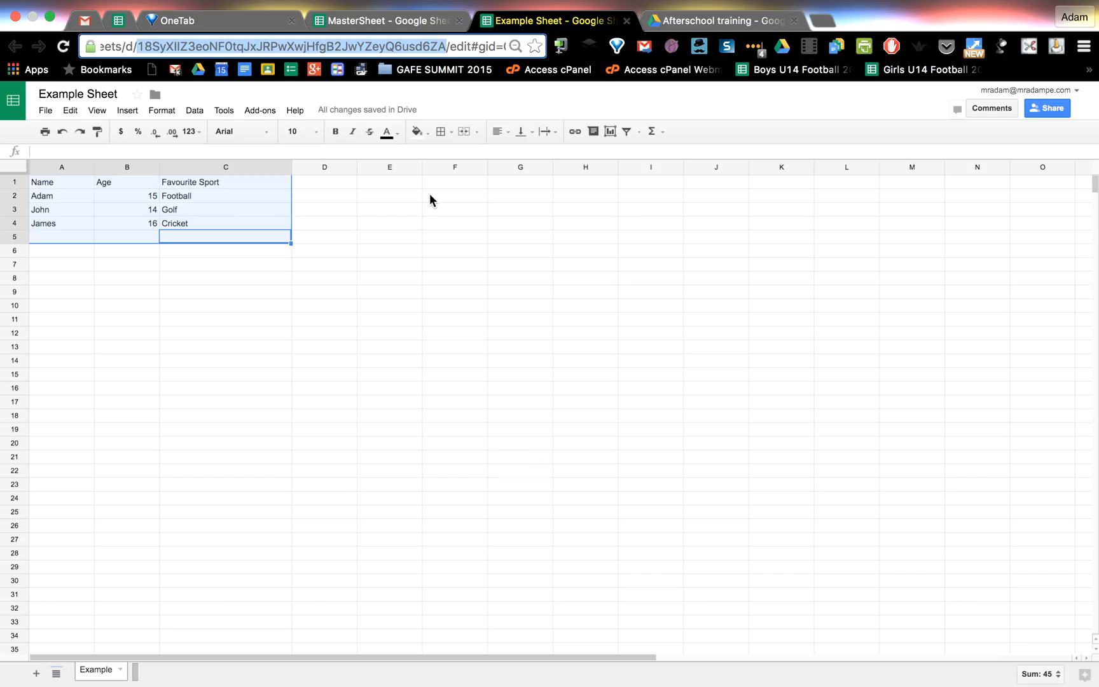
pyautogui.rightClick(318, 48)
pyautogui.click(347, 74)
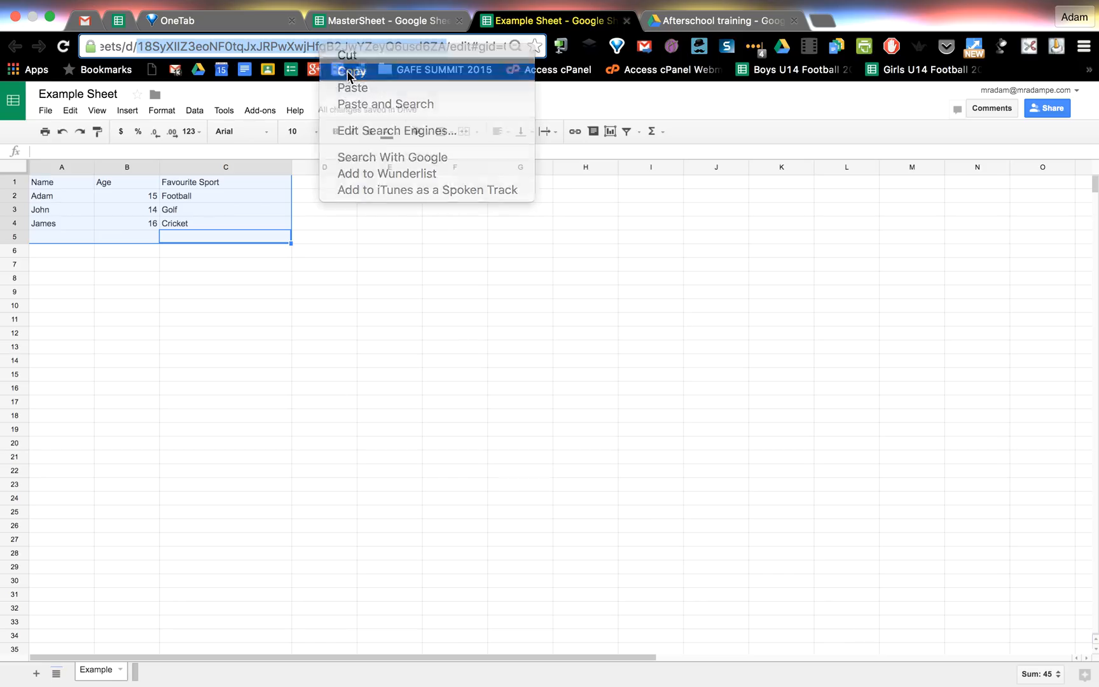
# Step: Insert the copied spreadsheet key in quotation marks into MasterSheet's A3 formula, followed by a comma and an opening quotation mark
pyautogui.click(394, 22)
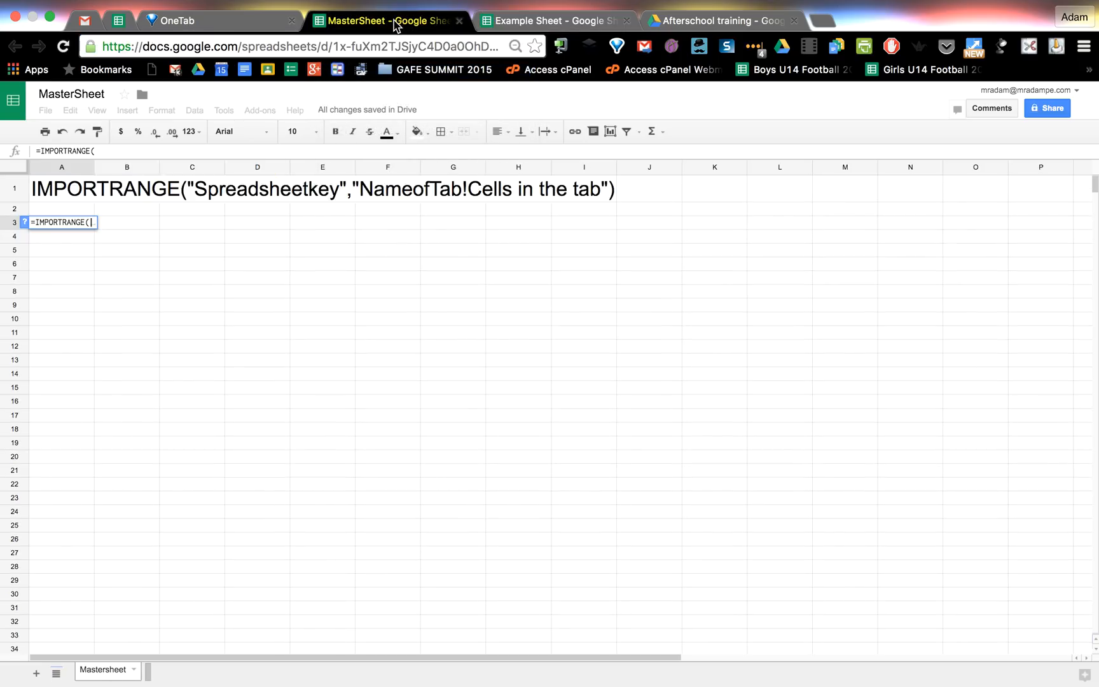
pyautogui.click(116, 151)
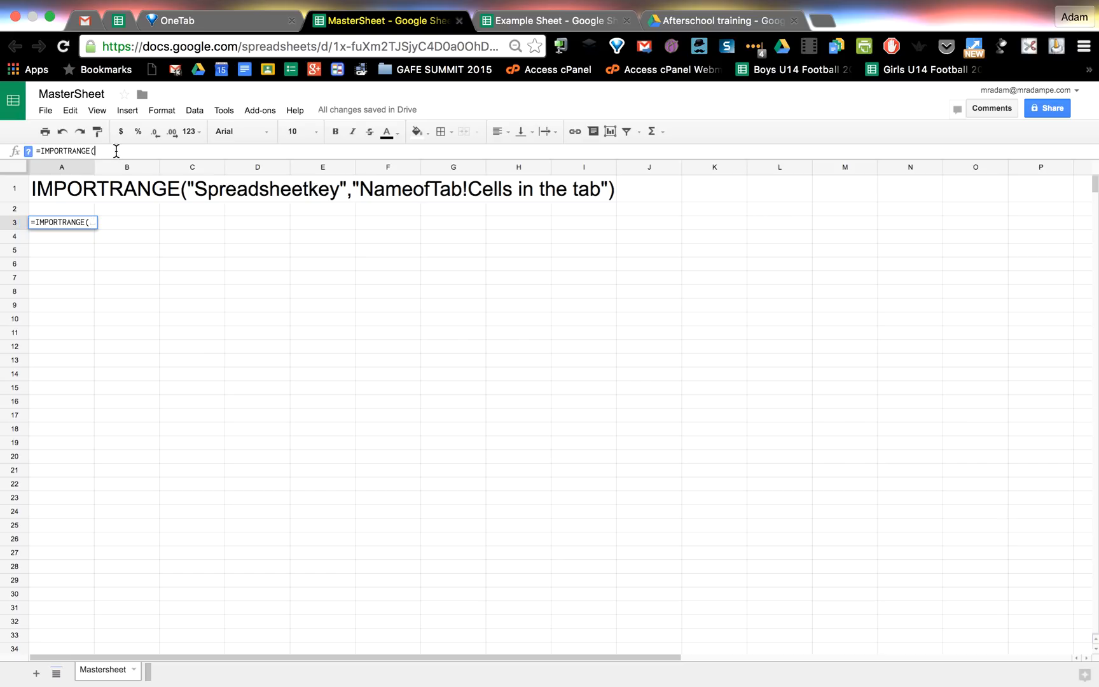
pyautogui.write('"')
pyautogui.press('super+v')
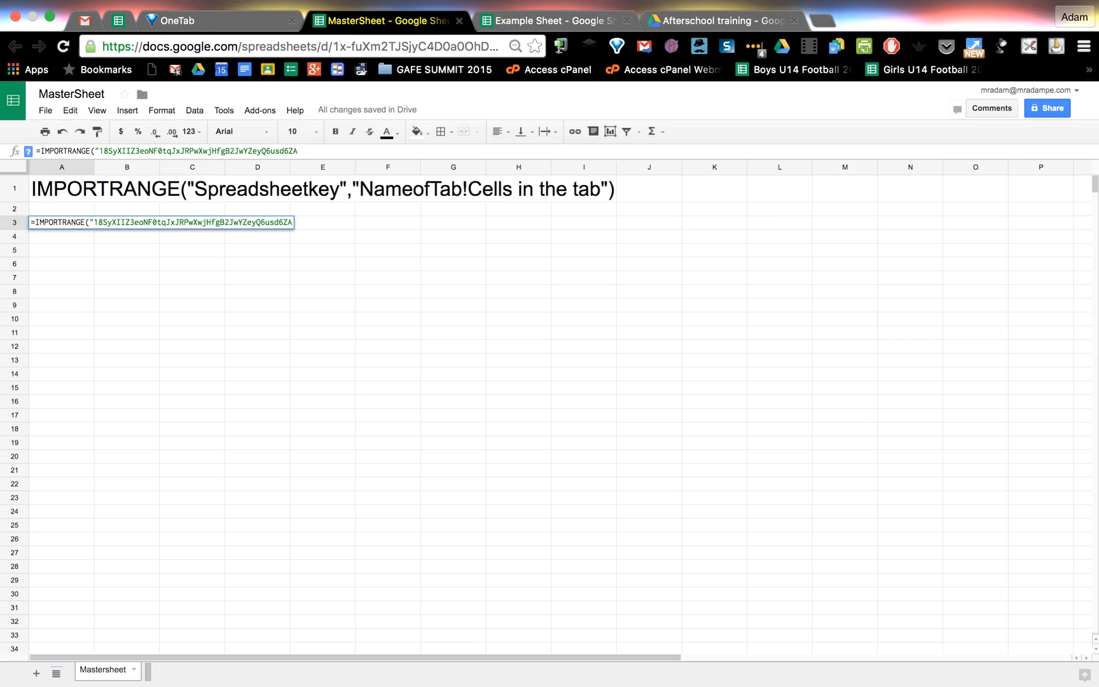
pyautogui.write('","')
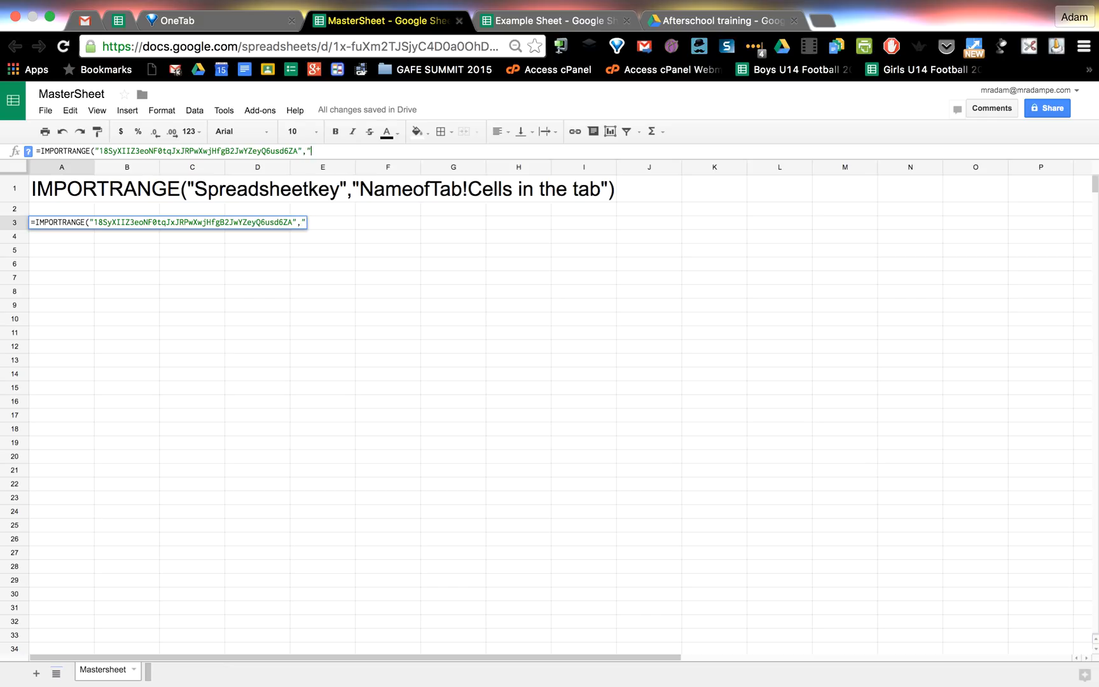
# Step: Check the sheet name in Example Sheet and add "Example!" to the A3 formula in MasterSheet
pyautogui.click(552, 25)
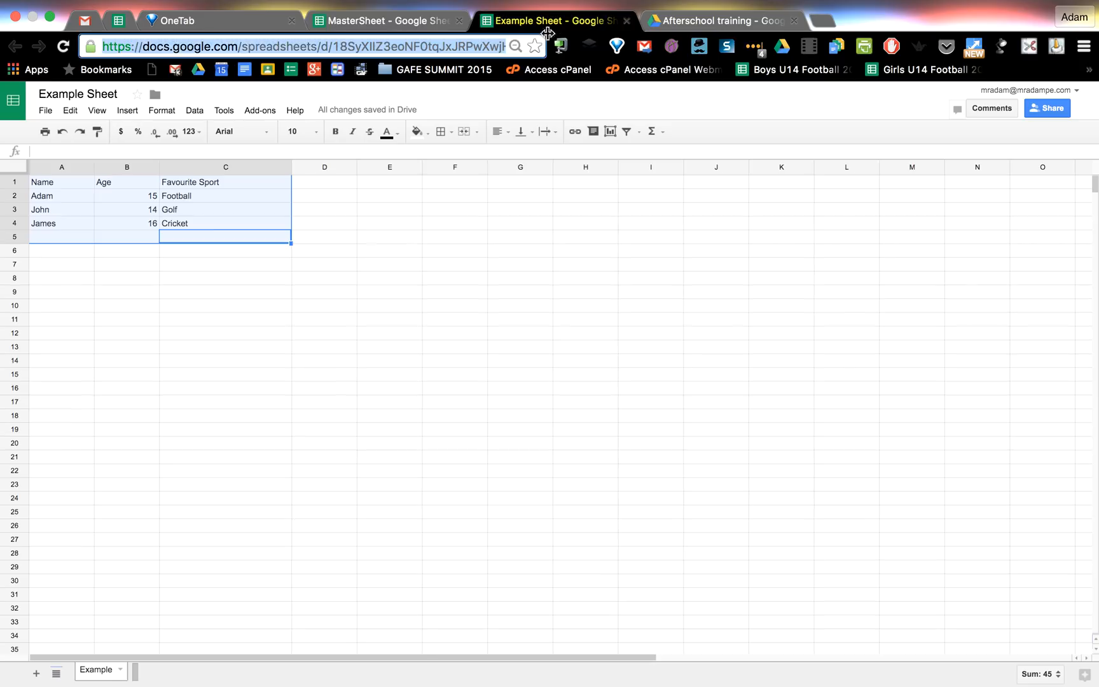
pyautogui.click(99, 676)
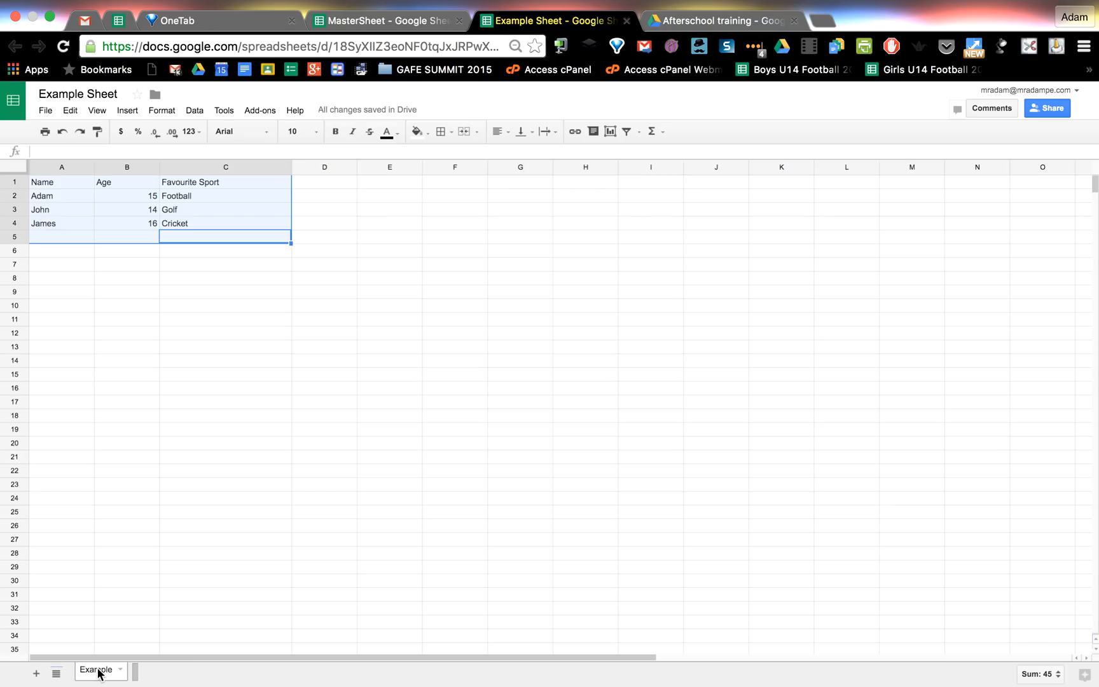
pyautogui.click(379, 26)
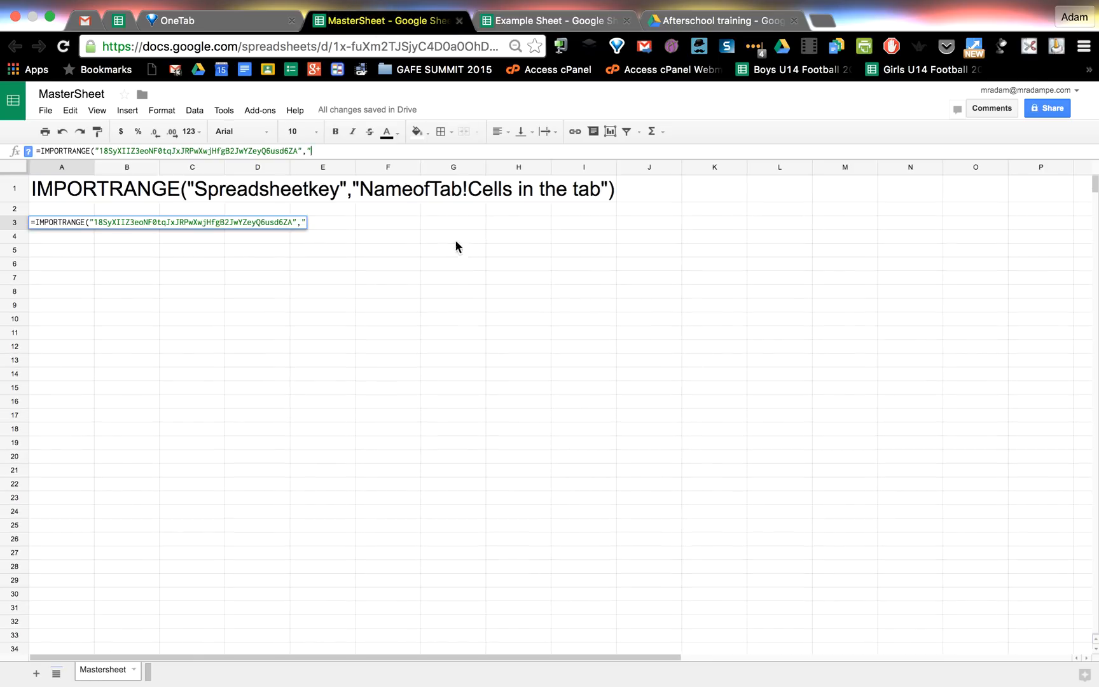
pyautogui.write('Example!')
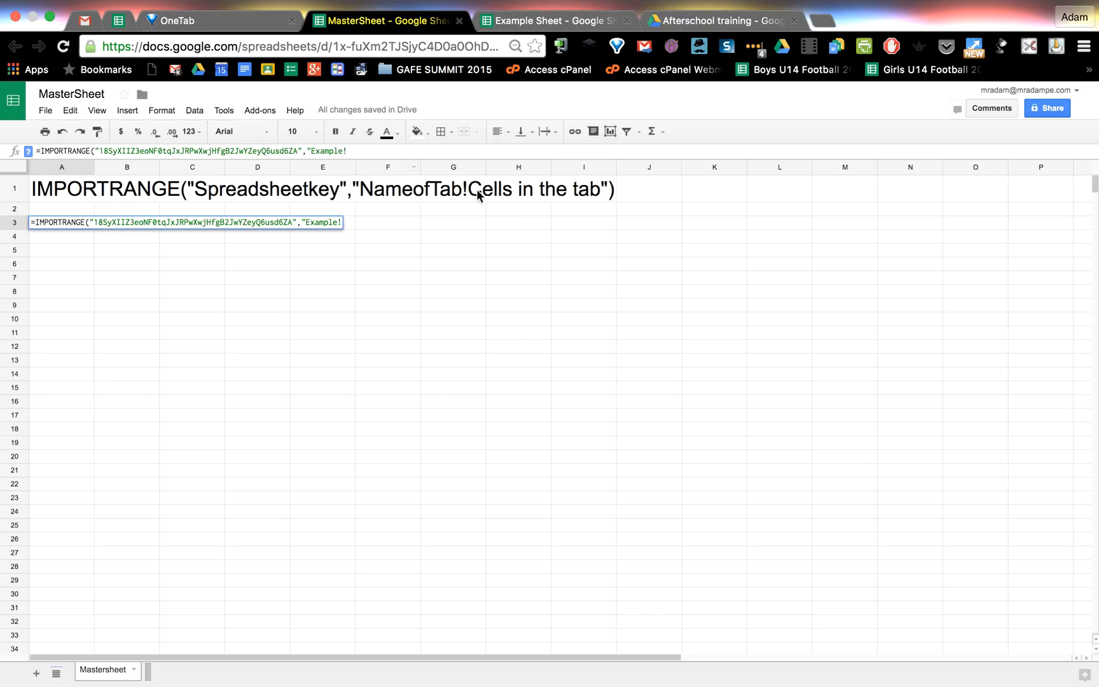
# Step: Complete the A3 formula with the column range A:C from Example Sheet and allow access to connect the two spreadsheets
pyautogui.click(558, 22)
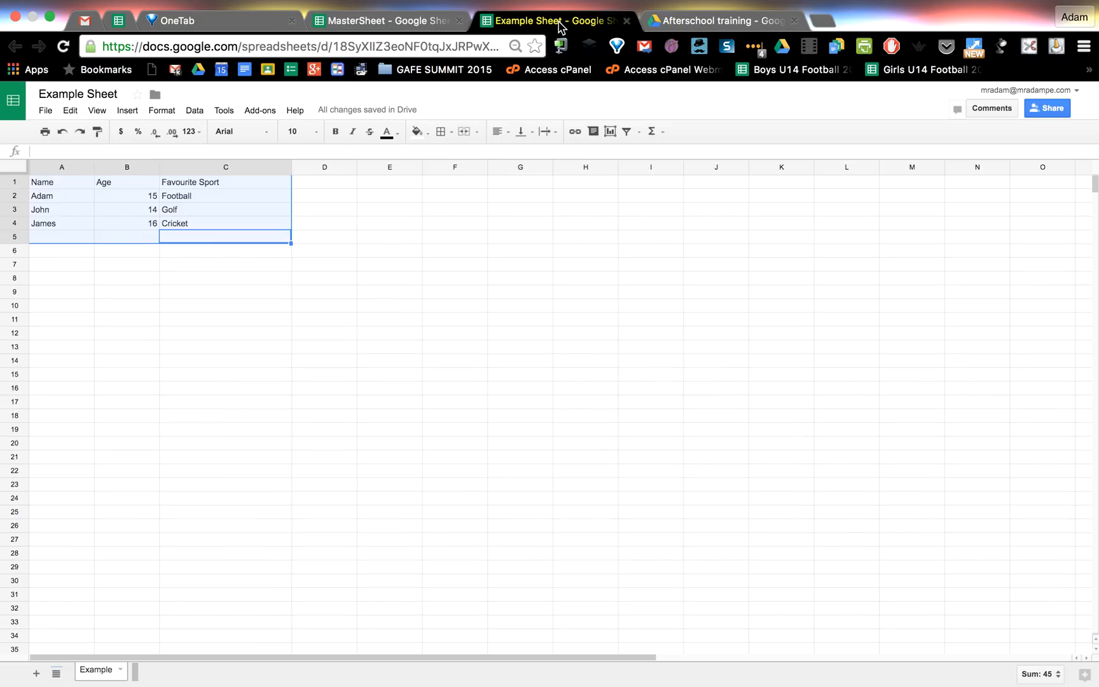
pyautogui.click(52, 184)
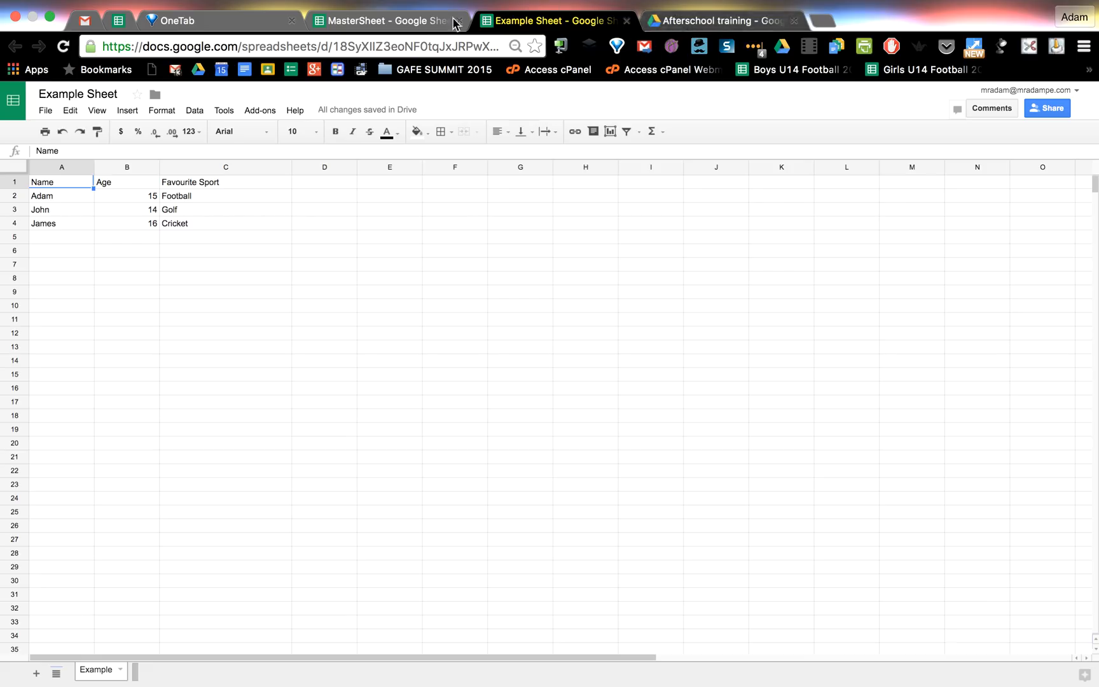
pyautogui.click(386, 21)
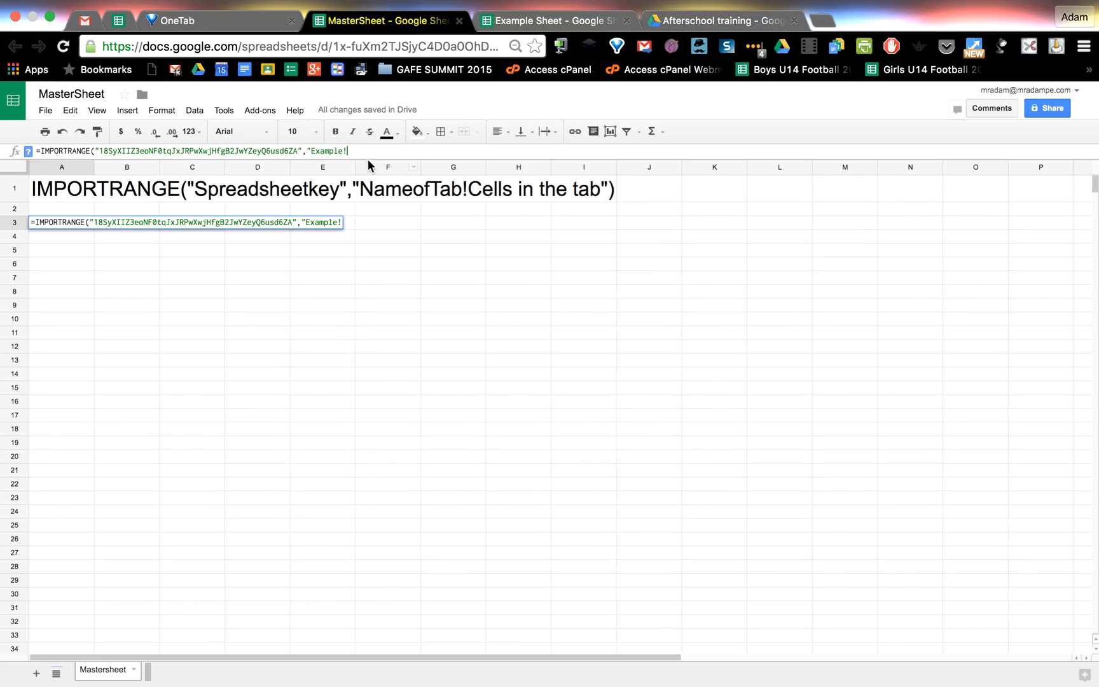
pyautogui.write('A:C")')
pyautogui.press('Return')
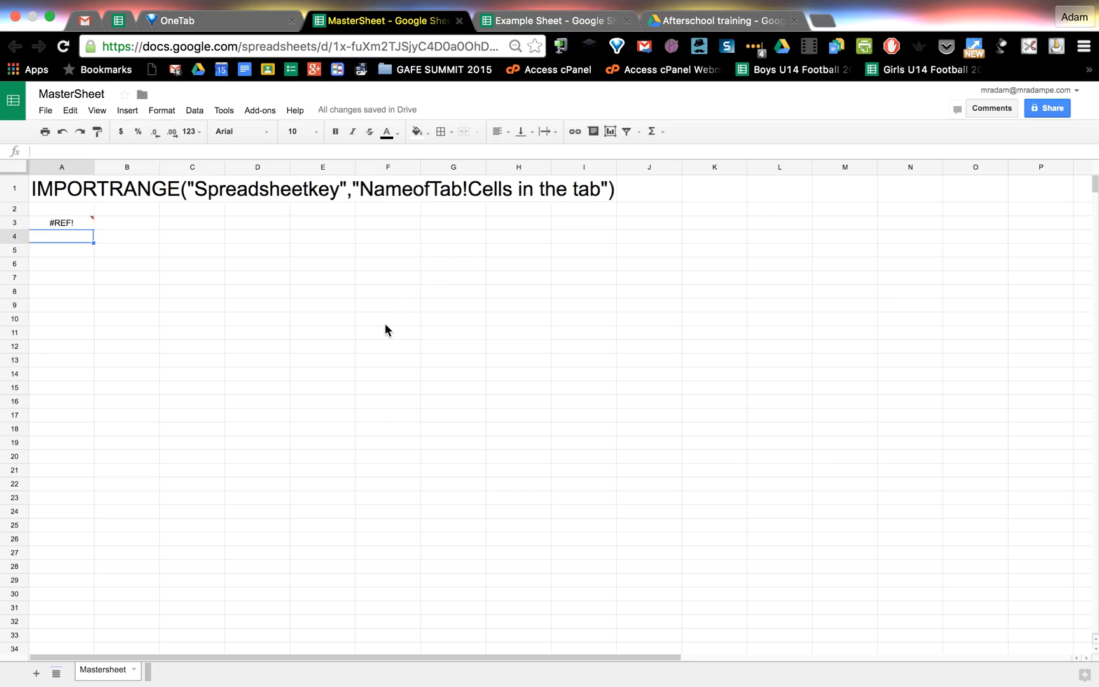
pyautogui.click(62, 222)
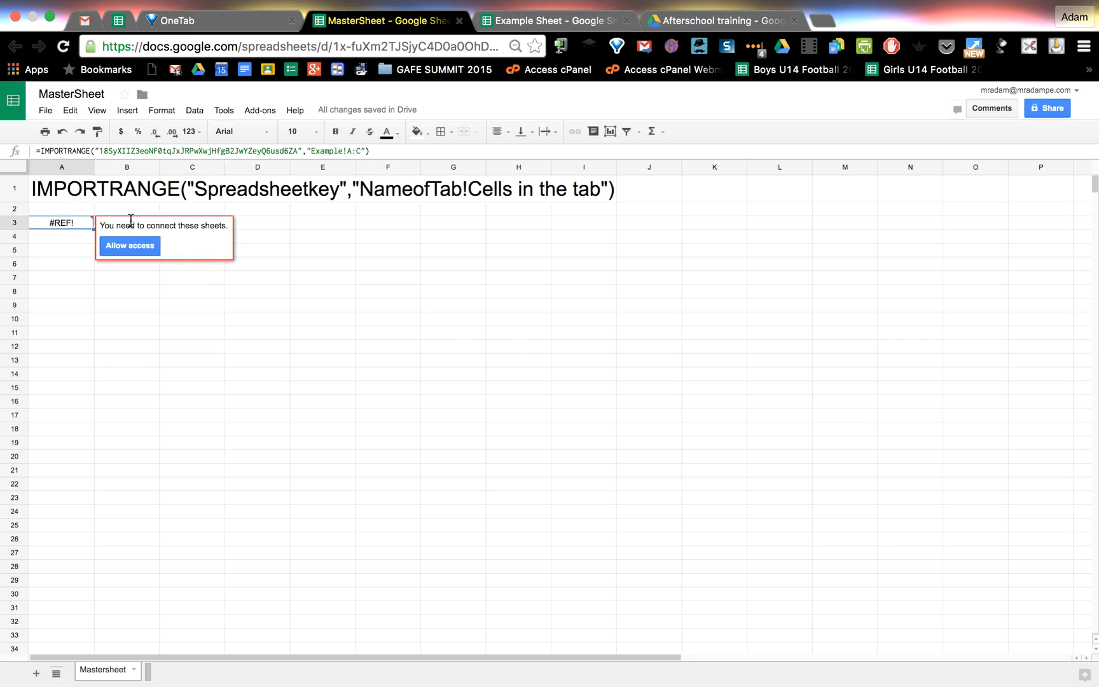
pyautogui.click(117, 247)
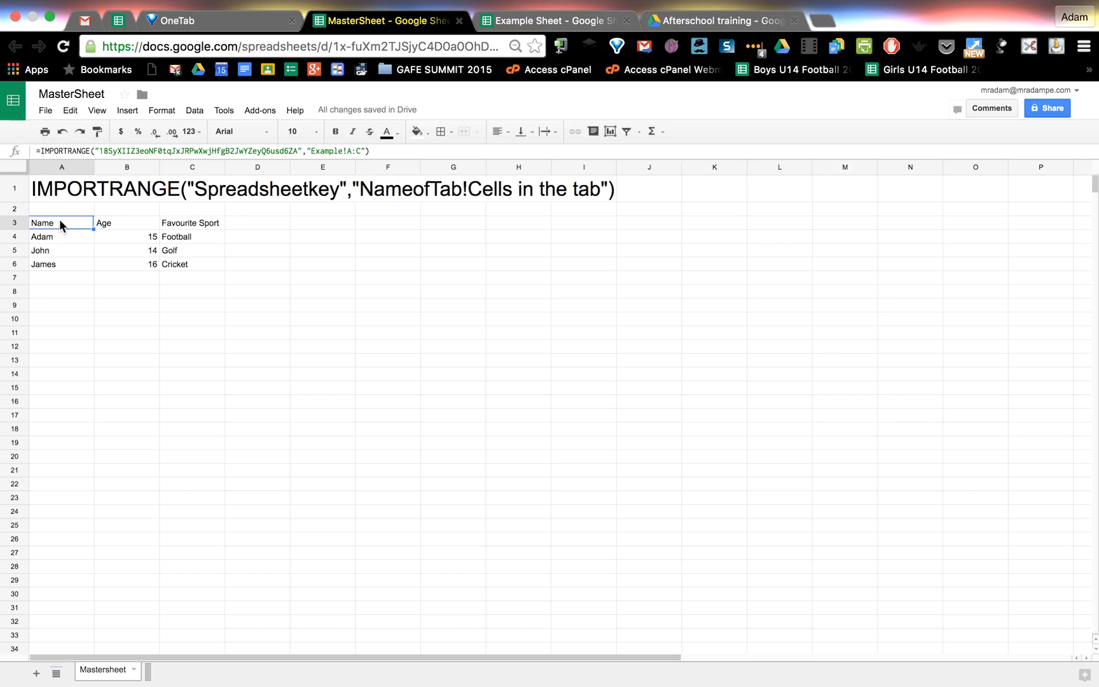
# Step: Add a new entry in row 5 of Example Sheet with a person's first name, age 18 and Swimming as favourite sport
pyautogui.click(543, 23)
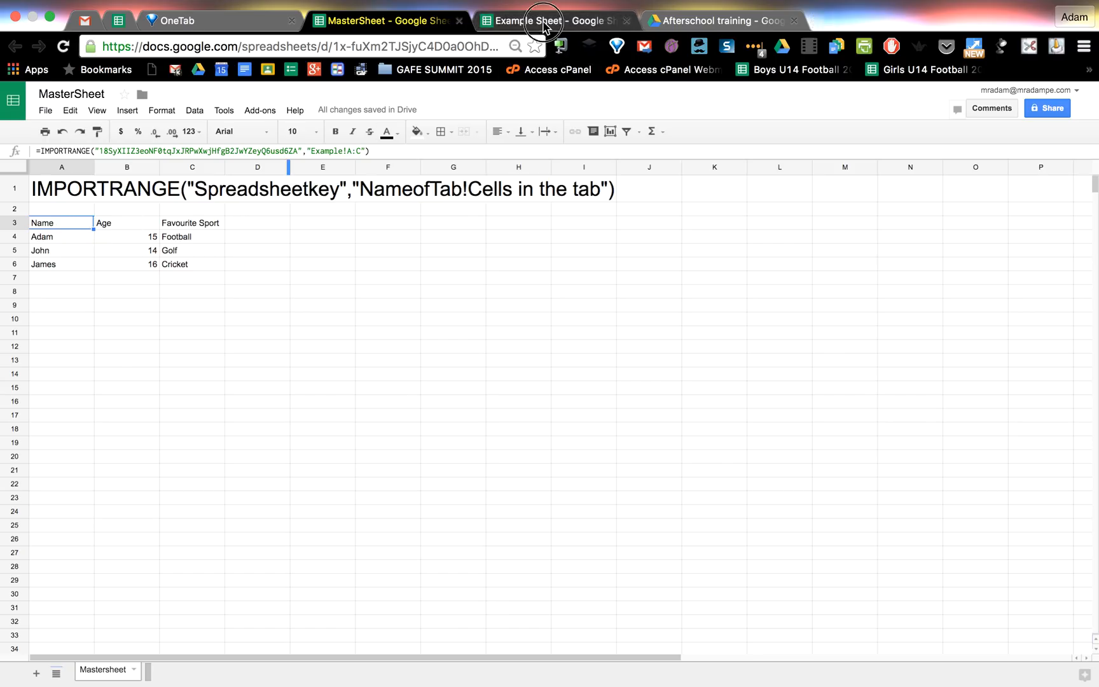
pyautogui.press('Down')
pyautogui.press('Down')
pyautogui.press('Down')
pyautogui.press('Down')
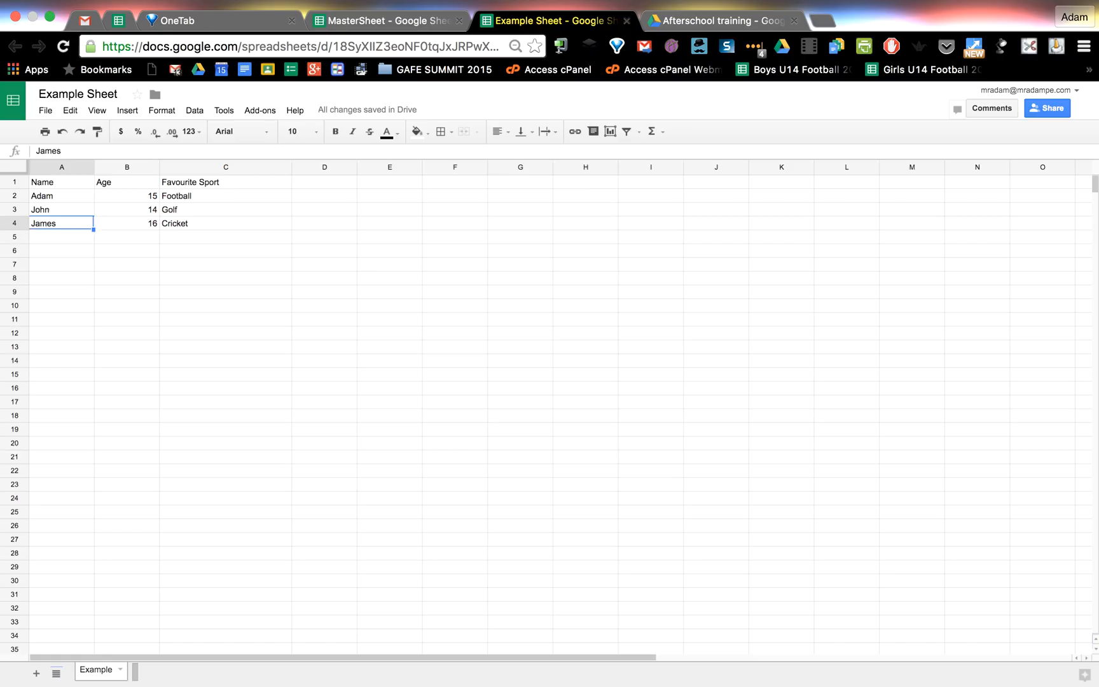
pyautogui.write('Edward')
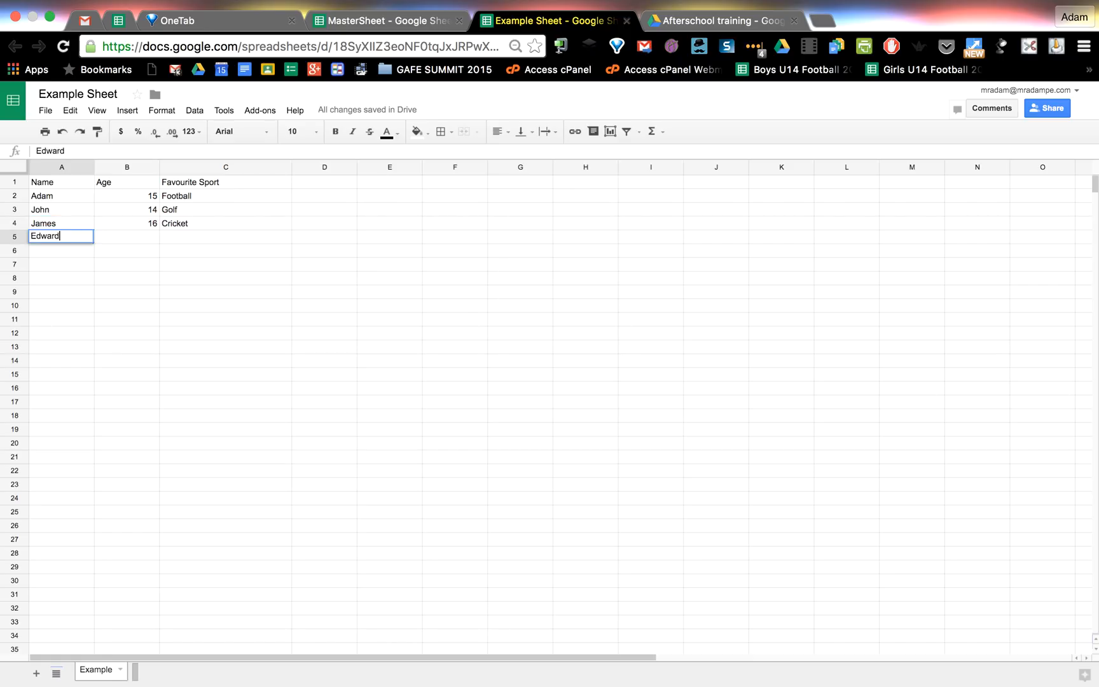
pyautogui.press('Tab')
pyautogui.write('18')
pyautogui.press('Tab')
pyautogui.write('Swimming')
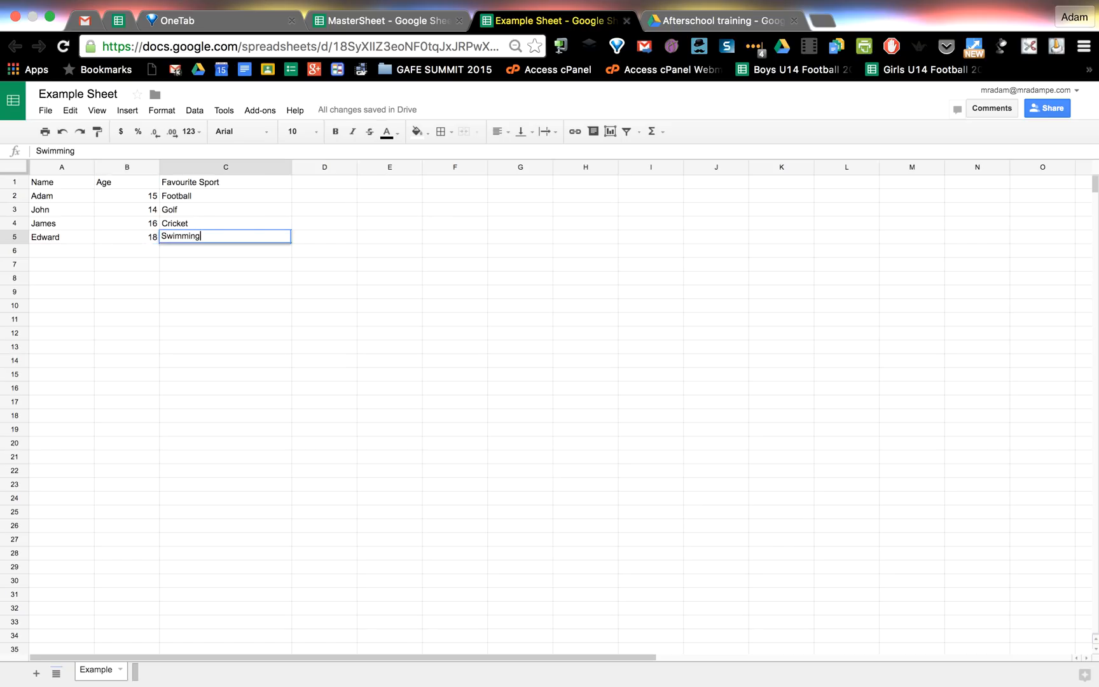
pyautogui.press('Return')
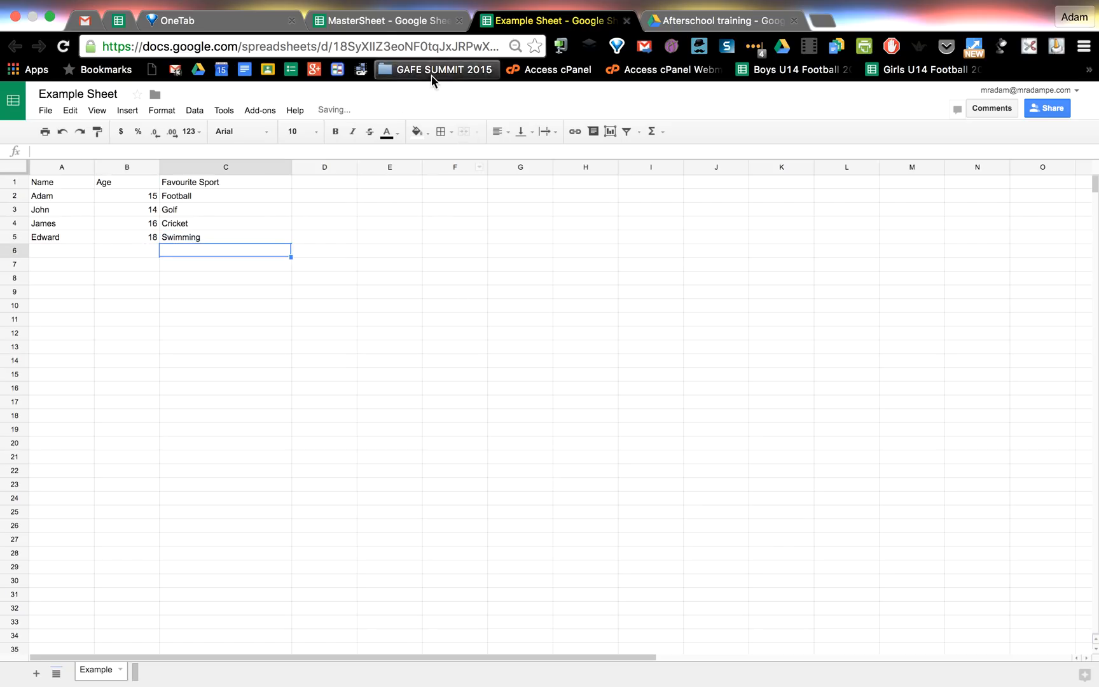
# Step: Check the imported table in MasterSheet for the new row 5 entry and return to Example Sheet
pyautogui.click(370, 22)
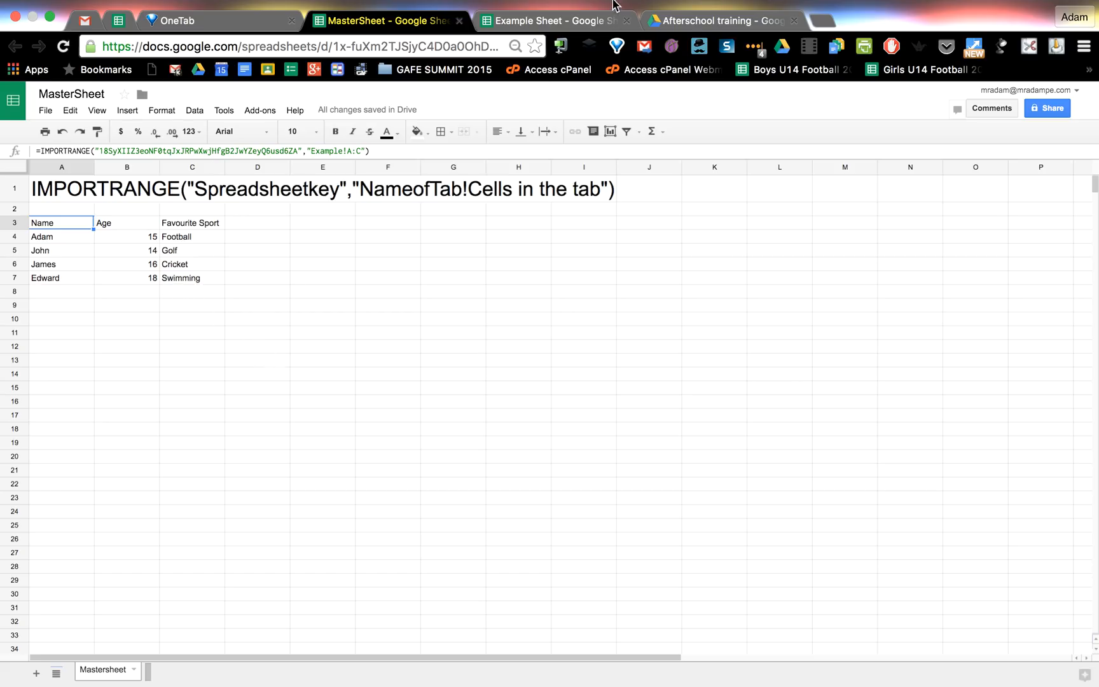
pyautogui.click(540, 21)
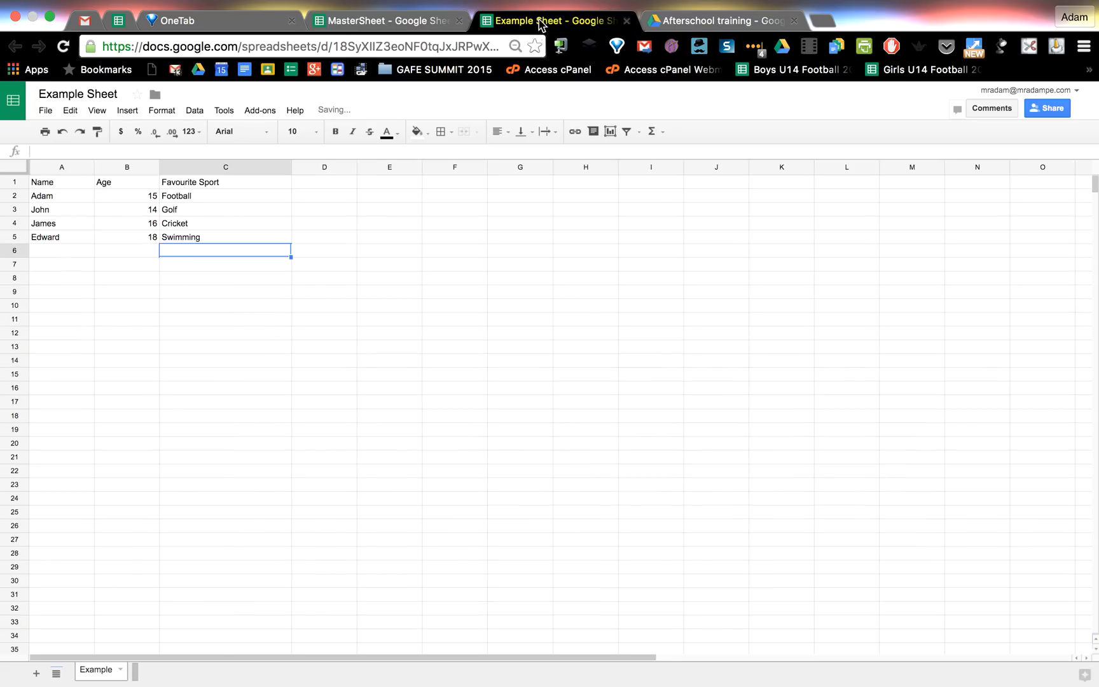
pyautogui.click(61, 255)
pyautogui.write('John')
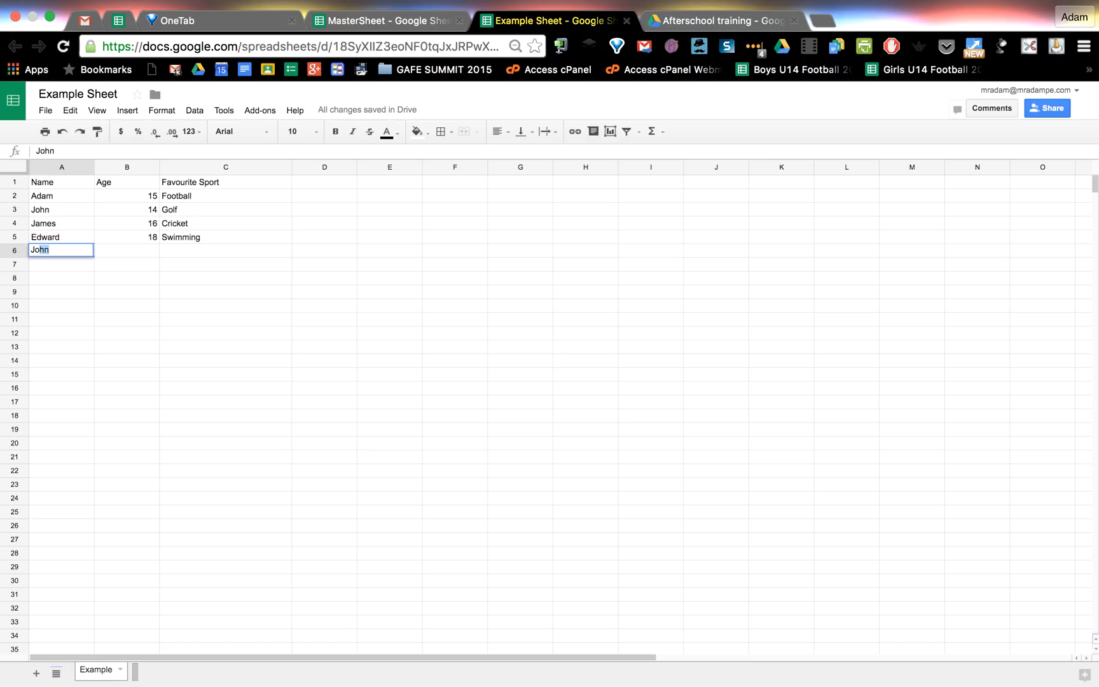
pyautogui.press('Tab')
# Step: Fill row 6 of Example Sheet with a person's first name, age 12 and BMX as favourite sport
pyautogui.click(62, 251)
pyautogui.write('Joe')
pyautogui.press('Tab')
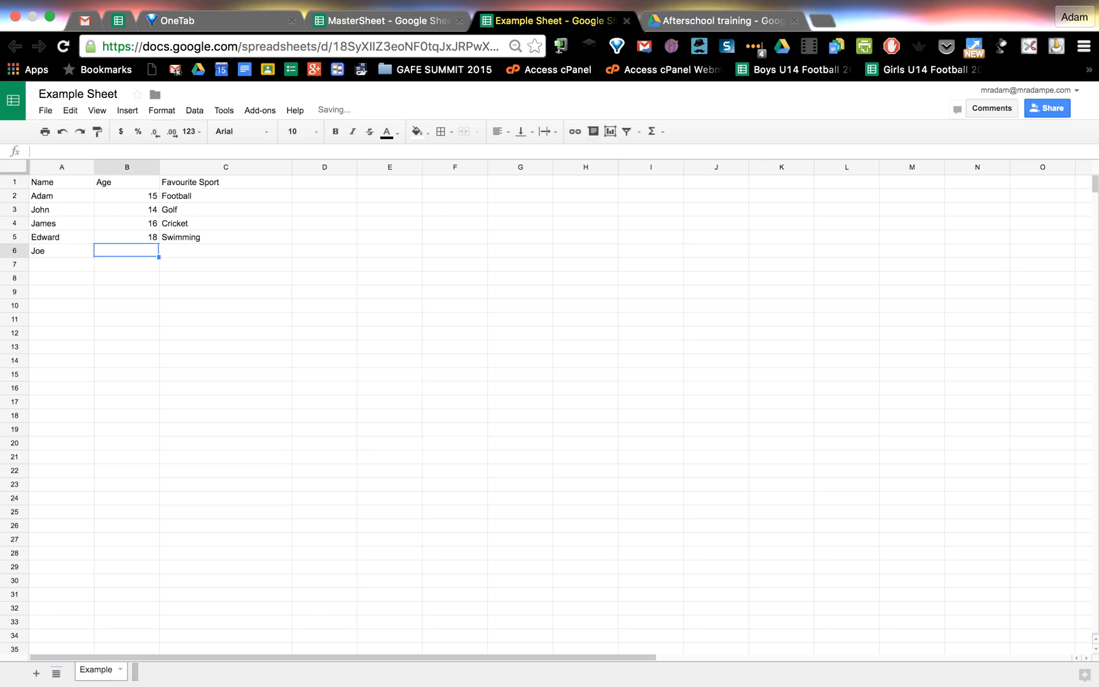
pyautogui.write('12')
pyautogui.press('Tab')
pyautogui.write('BMX')
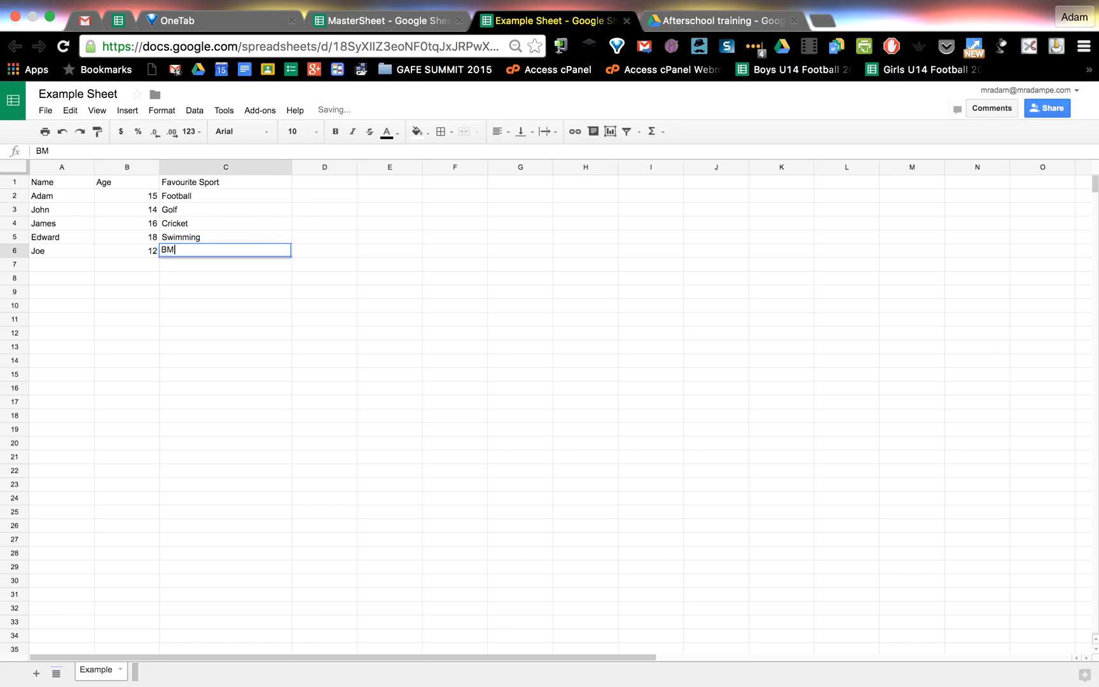
pyautogui.press('Return')
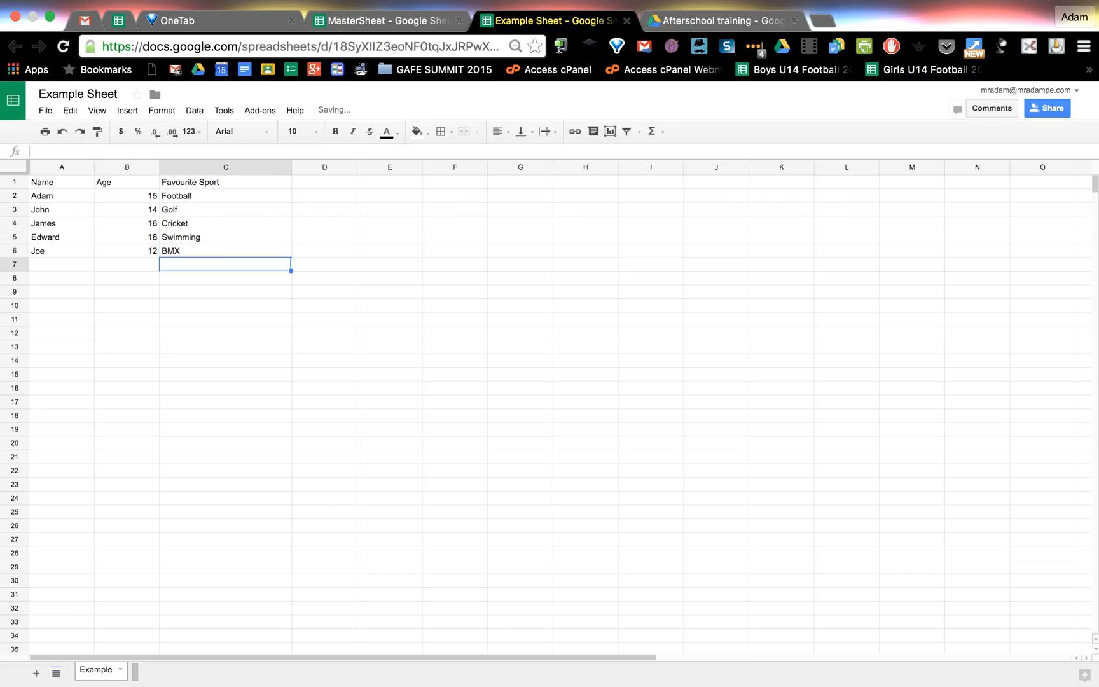
# Step: Check the imported table in MasterSheet for the new row 6 entry and return to Example Sheet
pyautogui.click(361, 23)
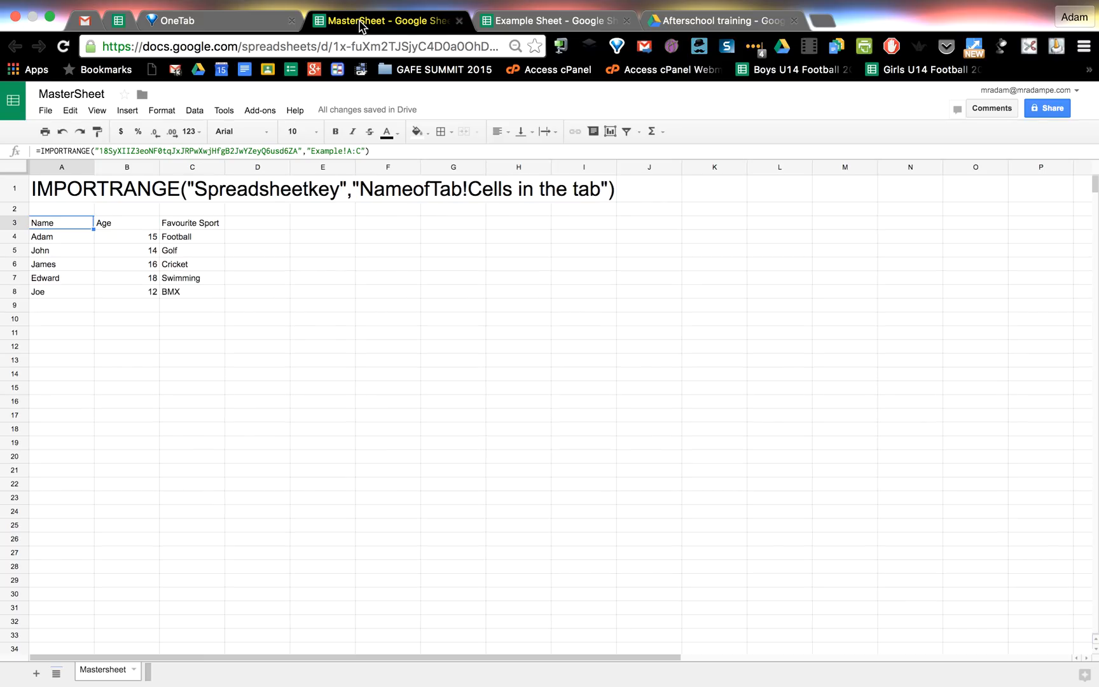
pyautogui.click(503, 20)
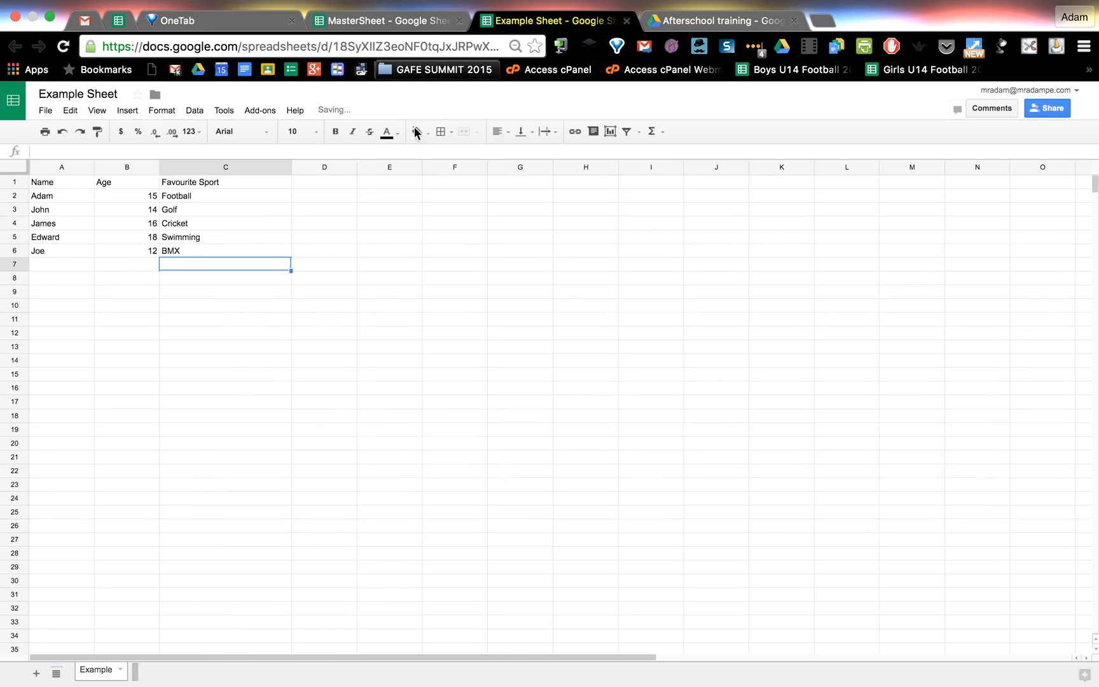
# Step: Add a fourth column heading, Form, in cell D1 of Example Sheet
pyautogui.click(322, 210)
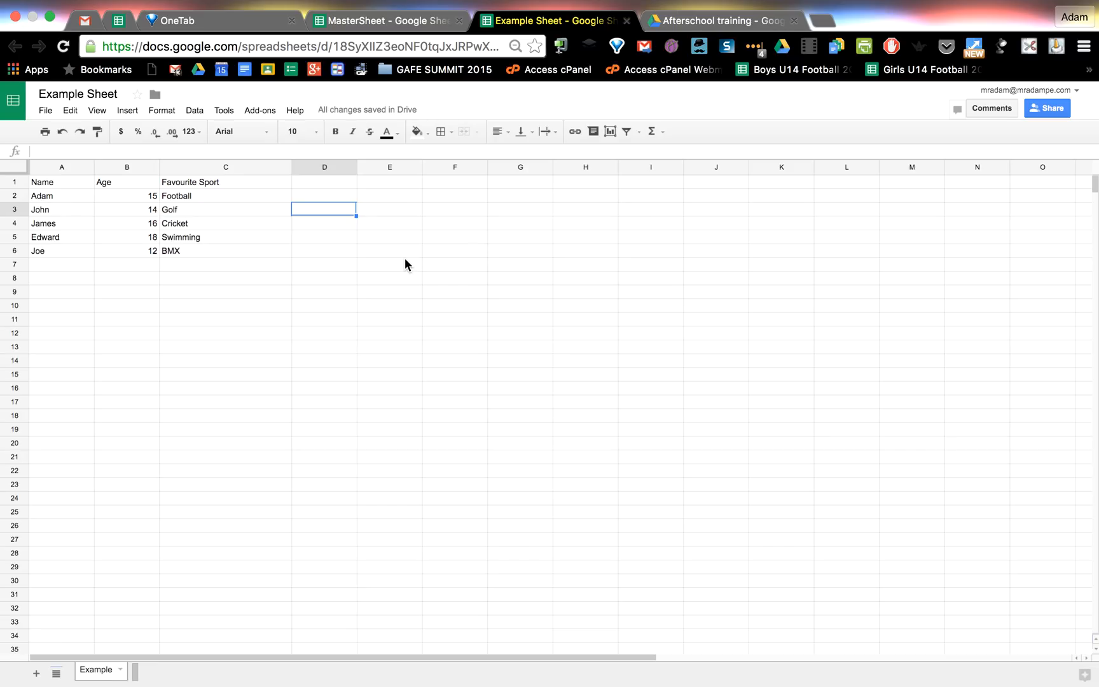
pyautogui.press('Up')
pyautogui.press('Up')
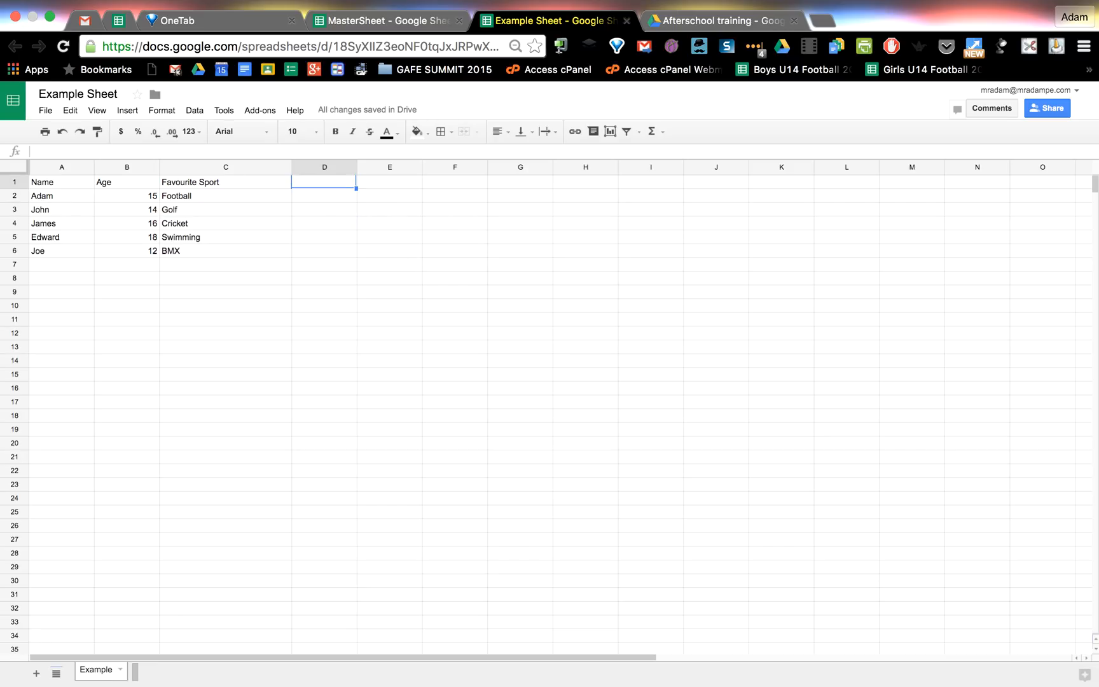
pyautogui.write('Form')
pyautogui.press('Return')
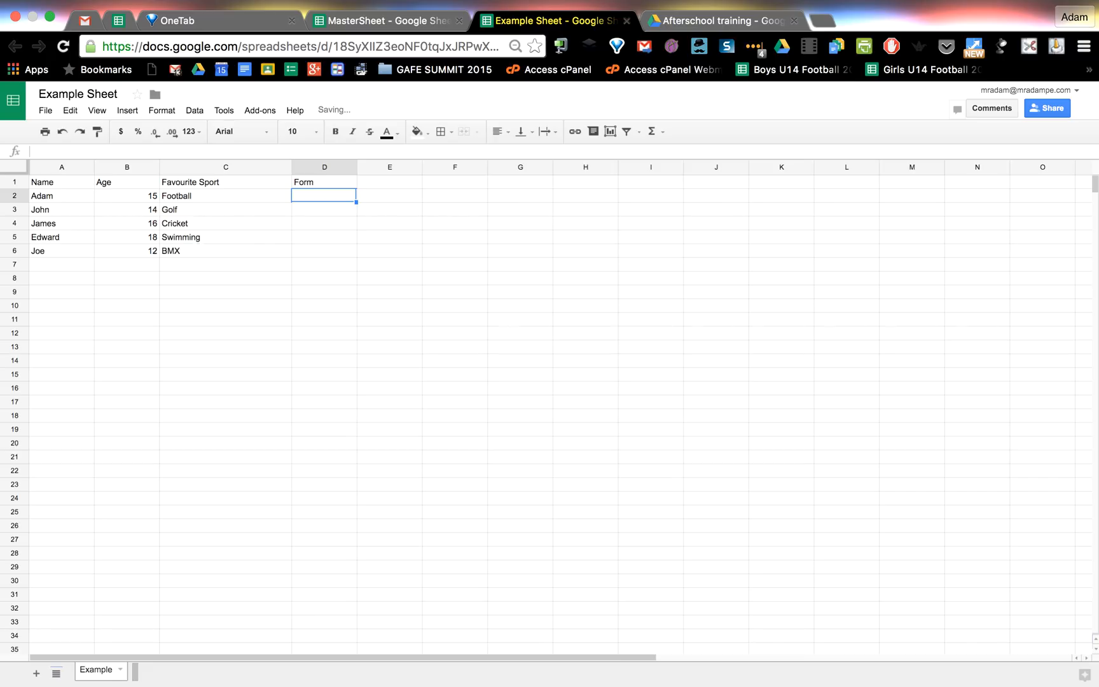
# Step: Fill the Form column in cells D2 to D6 with B, C, D, E and F
pyautogui.write('B')
pyautogui.press('Return')
pyautogui.write('C')
pyautogui.press('Return')
pyautogui.write('D')
pyautogui.press('Return')
pyautogui.write('E')
pyautogui.press('Return')
pyautogui.write('Form')
pyautogui.press('Return')
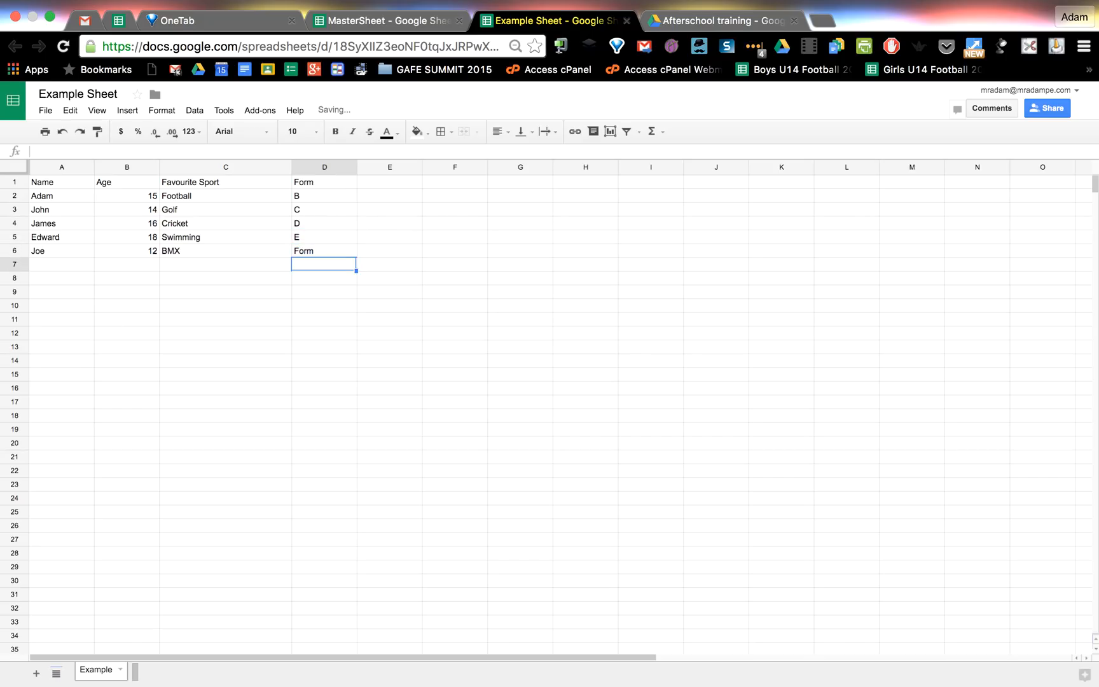
pyautogui.press('Up')
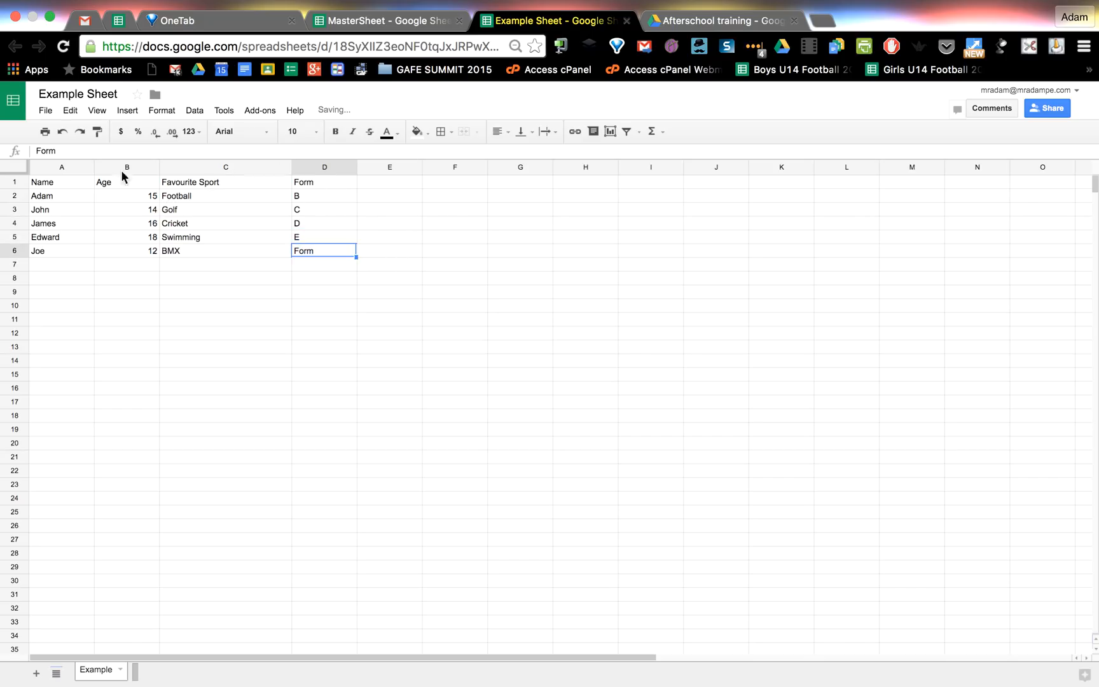
pyautogui.write('F')
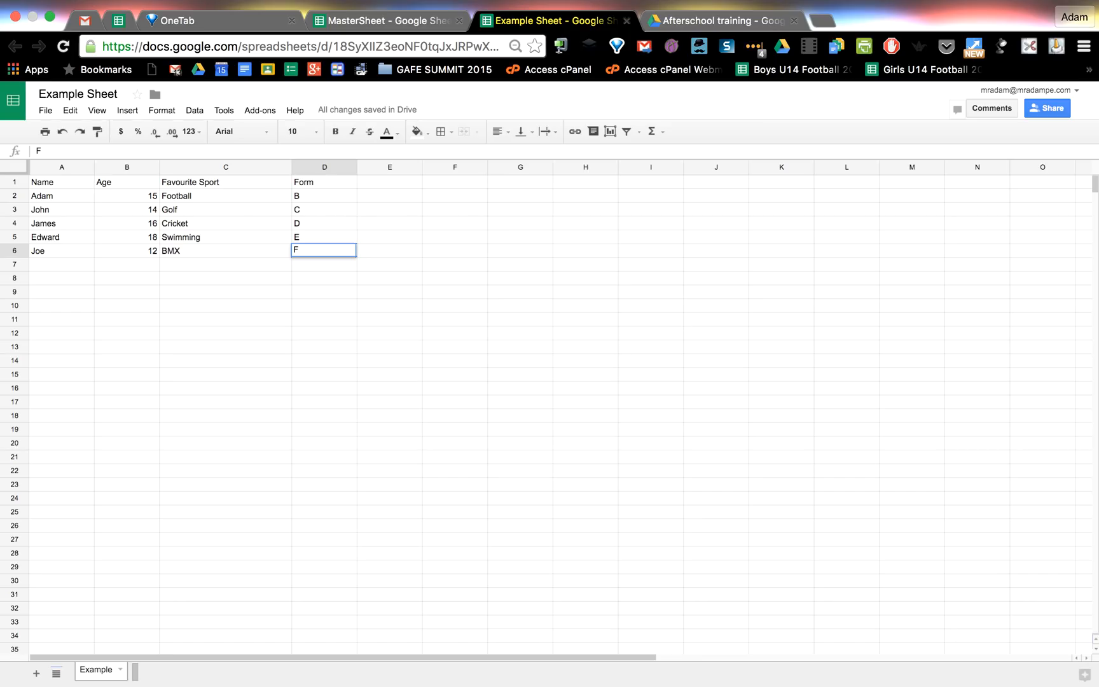
pyautogui.press('Return')
# Step: Extend the imported column range in MasterSheet's A3 IMPORTRANGE formula to A:D
pyautogui.click(400, 24)
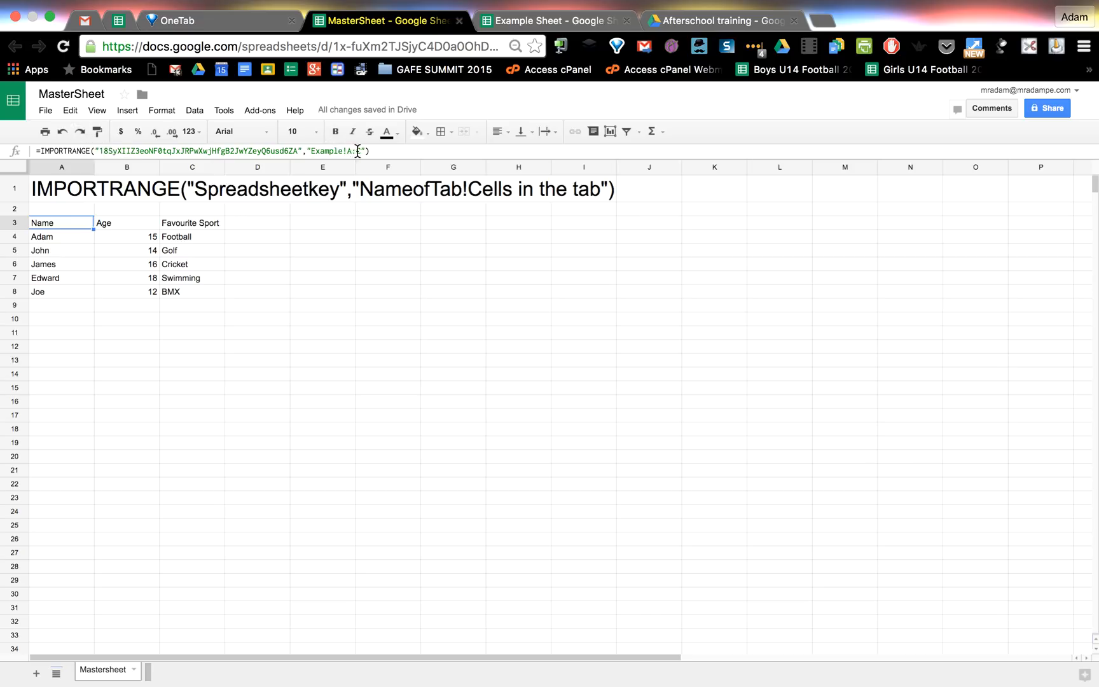
pyautogui.click(361, 151)
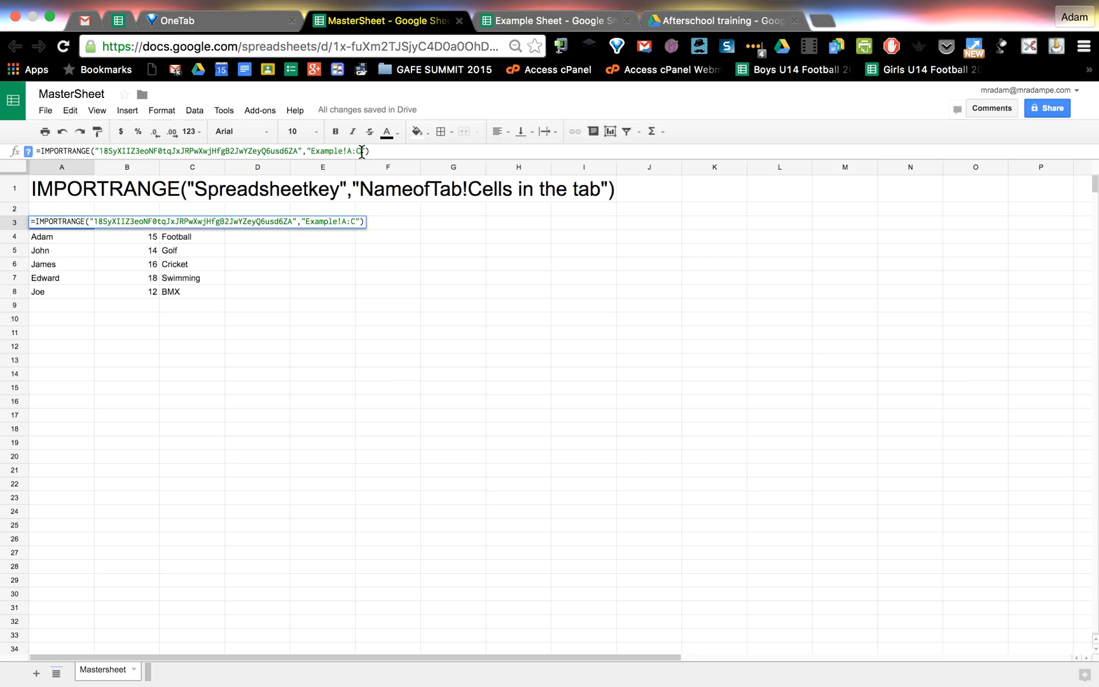
pyautogui.press('BackSpace')
pyautogui.write('D')
pyautogui.press('Return')
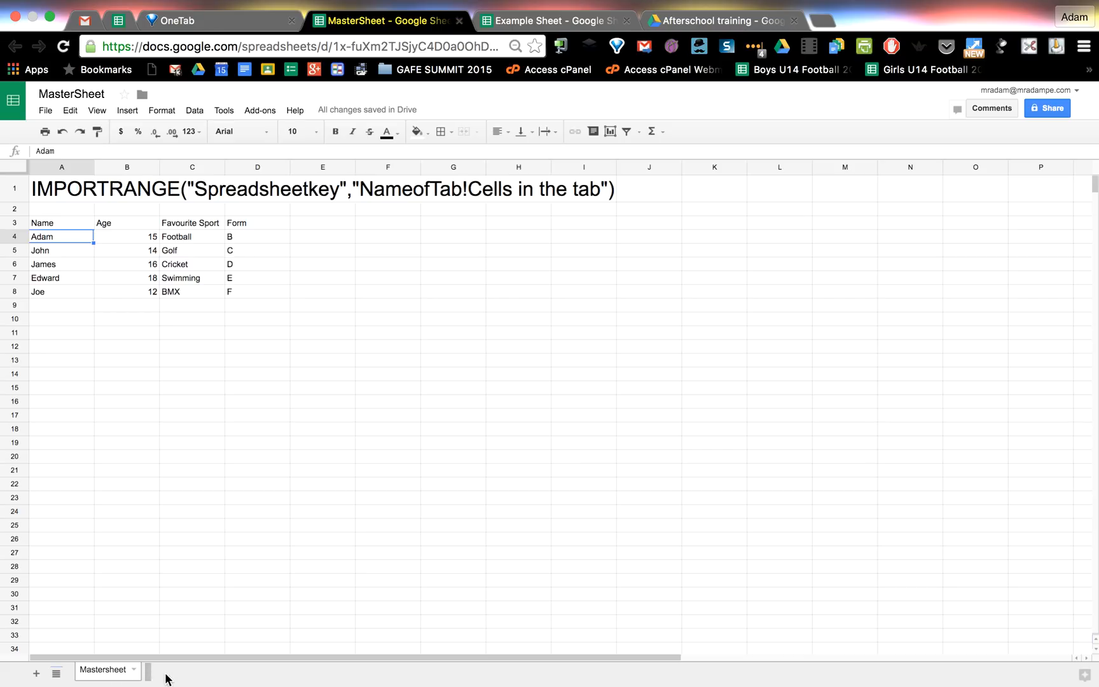
# Step: Rename MasterSheet's Mastersheet tab to Example
pyautogui.doubleClick(98, 670)
pyautogui.write('Example')
pyautogui.press('Return')
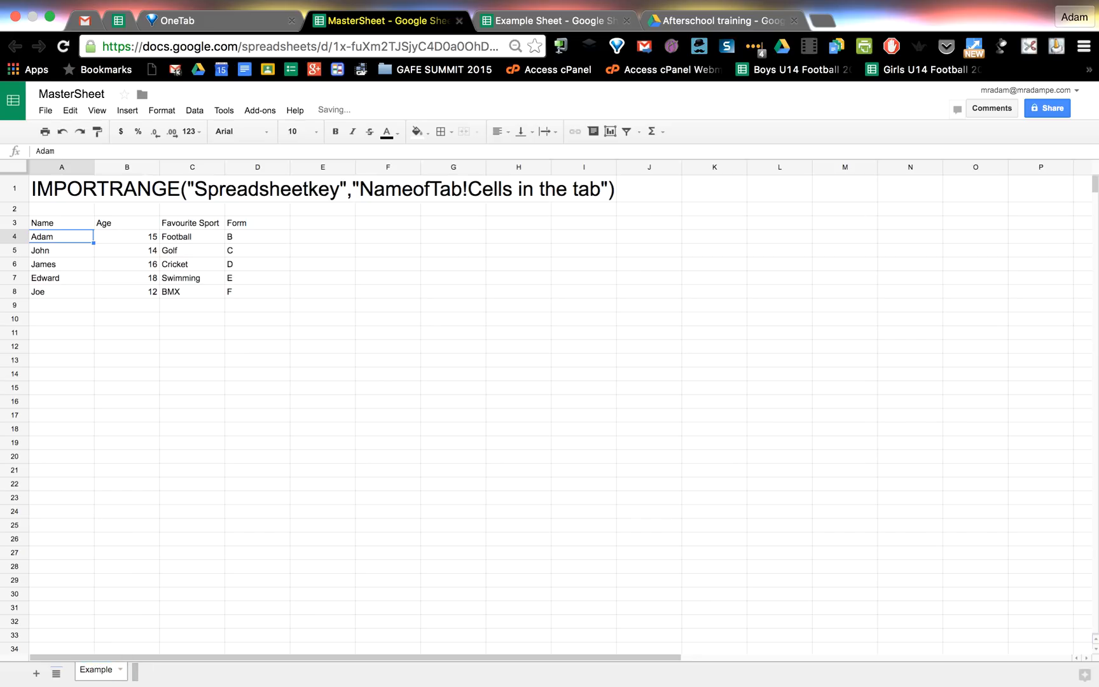
# Step: Add a second sheet to MasterSheet and name it Example 2
pyautogui.click(37, 674)
pyautogui.click(152, 673)
pyautogui.doubleClick(152, 672)
pyautogui.write('Example 2')
pyautogui.press('Return')
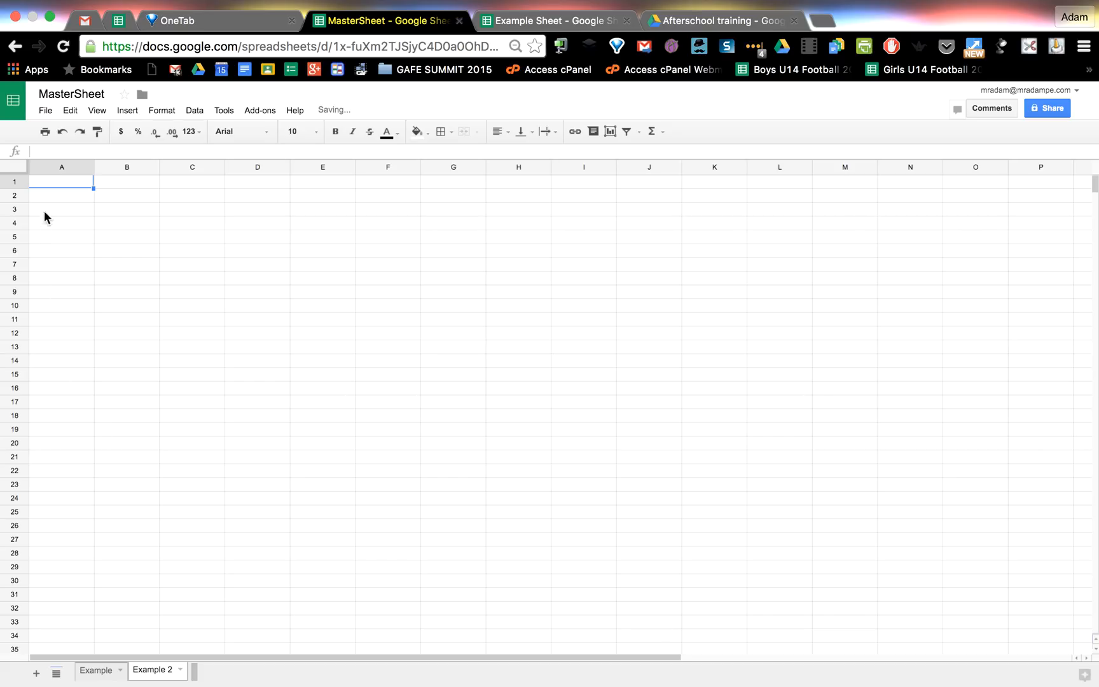